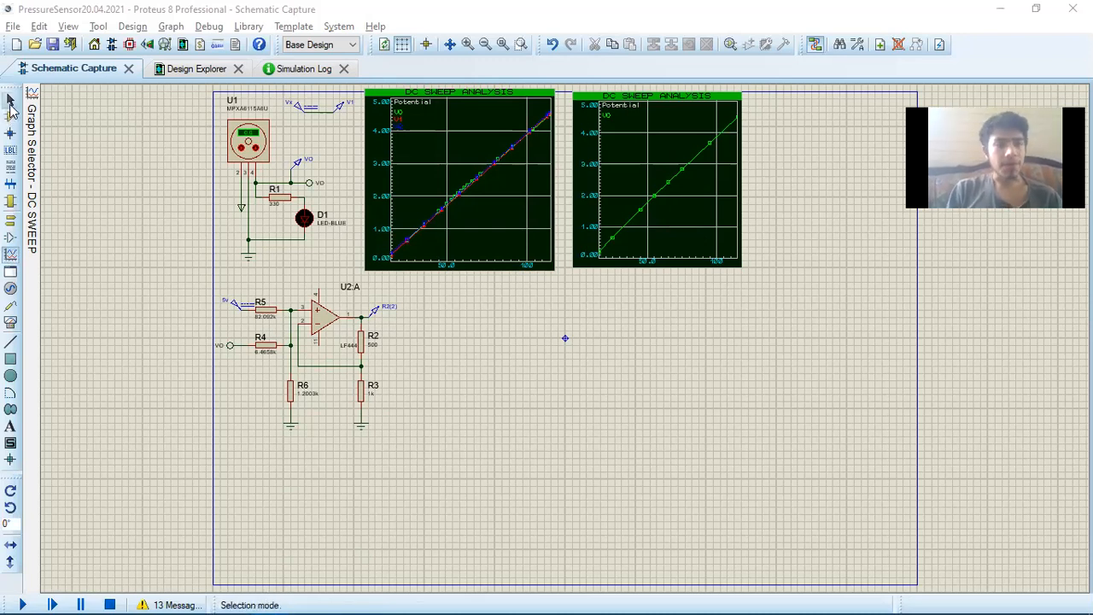
# Raise the pressure on the MPXA6115A6U sensor U1 to 10.1 kPa using the component's built-in control
pyautogui.click(9, 104)
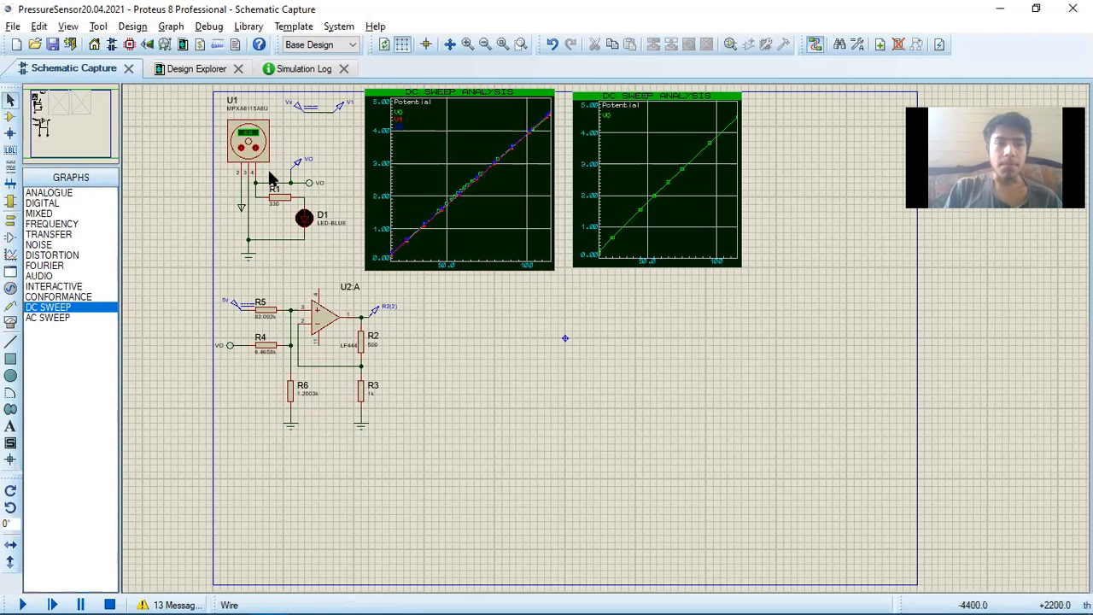
pyautogui.press('F6')
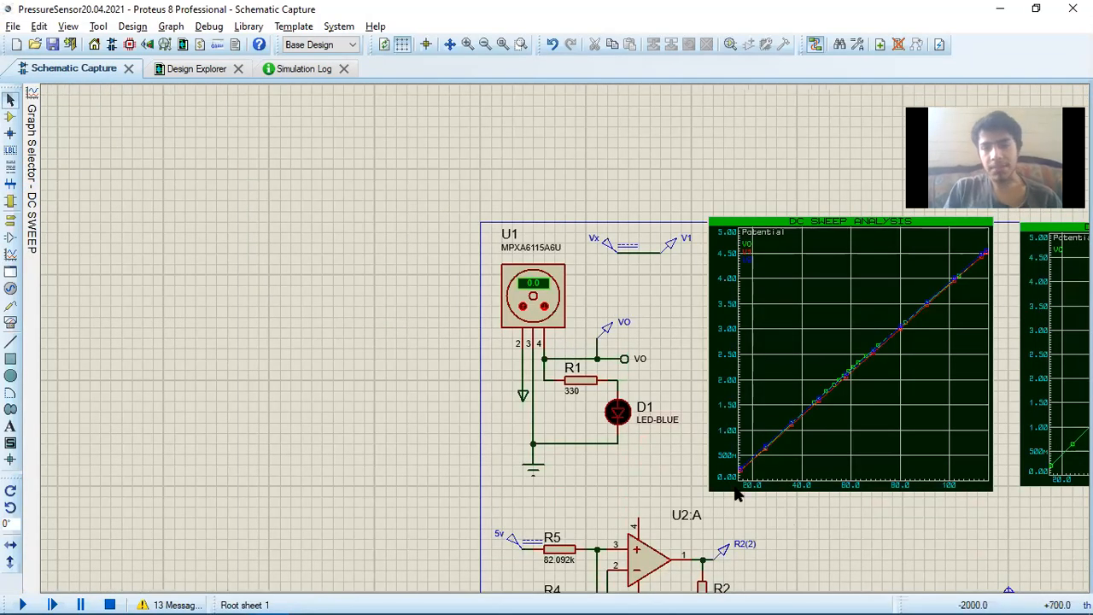
pyautogui.press('F6')
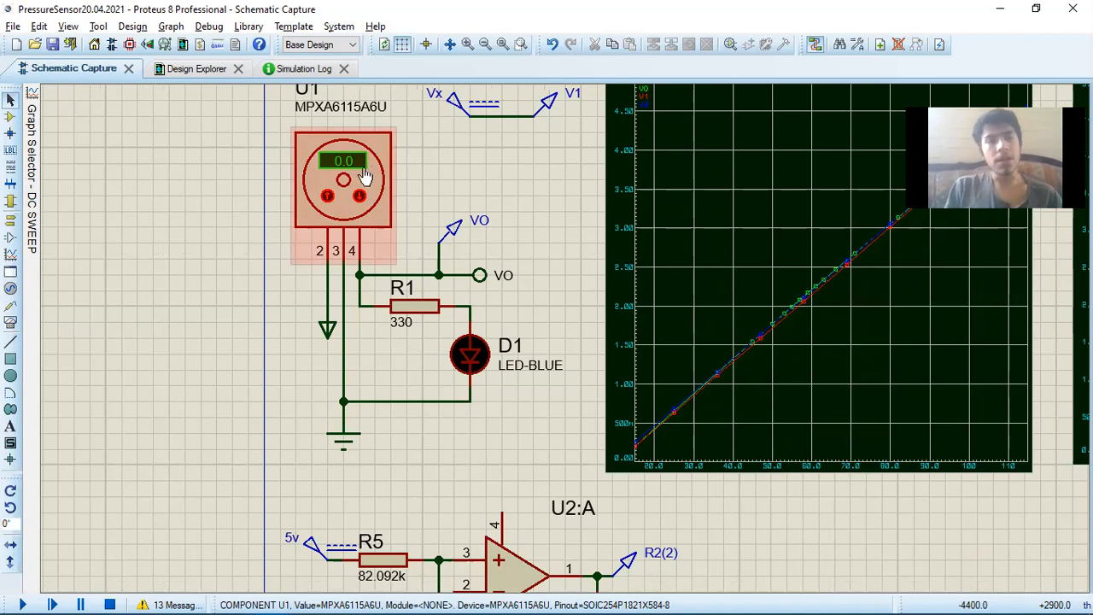
pyautogui.click(328, 198)
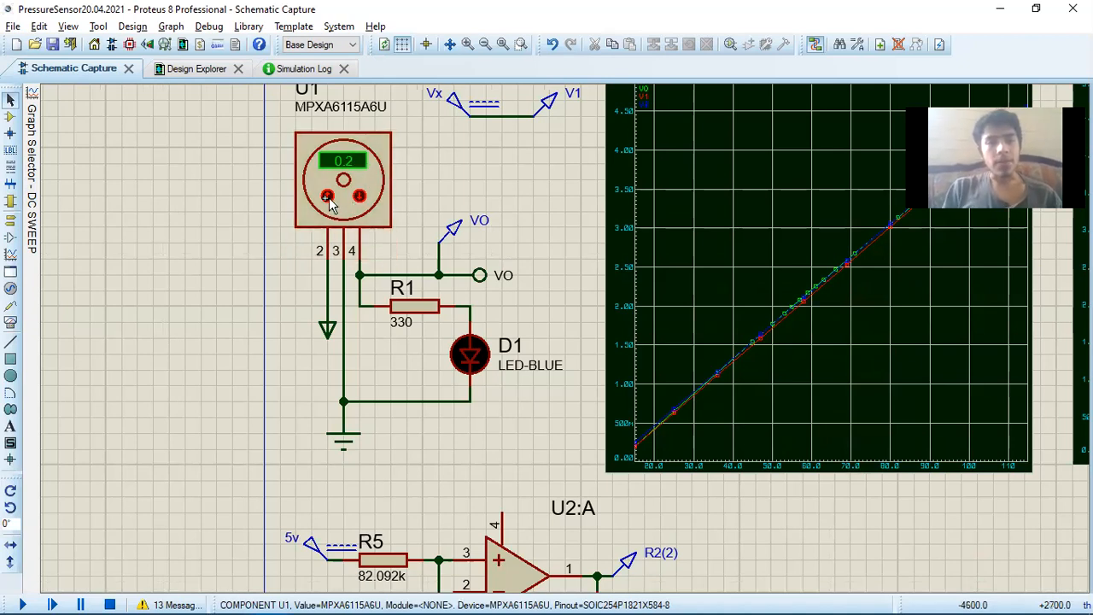
pyautogui.click(328, 198)
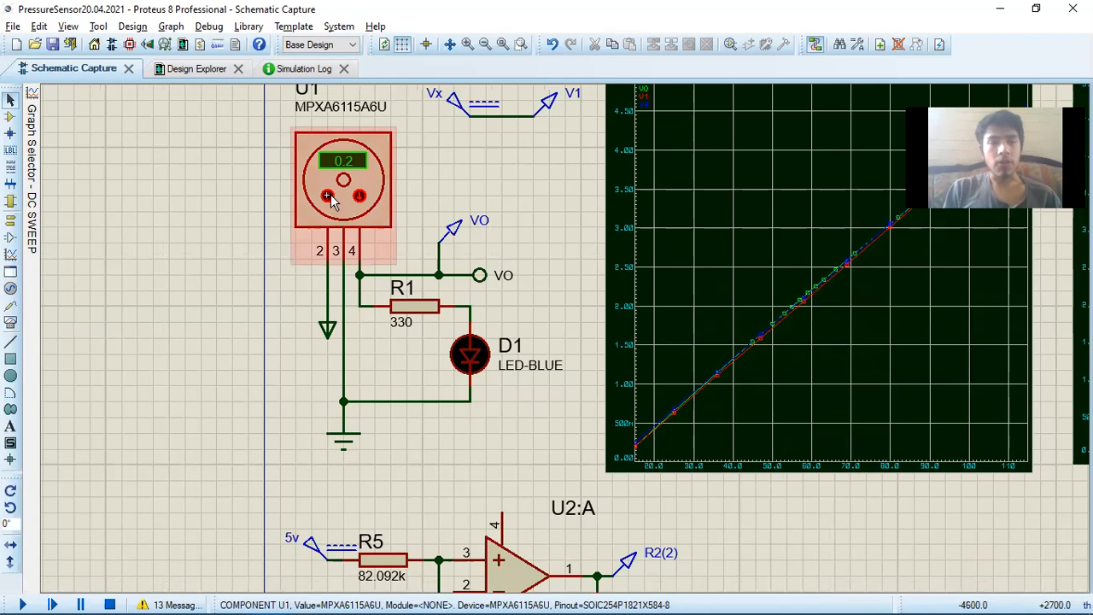
pyautogui.click(328, 197)
pyautogui.click(328, 197)
pyautogui.click(328, 198)
pyautogui.click(328, 197)
pyautogui.click(328, 197)
pyautogui.click(328, 197)
pyautogui.click(328, 197)
pyautogui.click(328, 197)
pyautogui.click(328, 198)
pyautogui.click(327, 197)
pyautogui.click(328, 197)
pyautogui.click(328, 197)
pyautogui.click(327, 197)
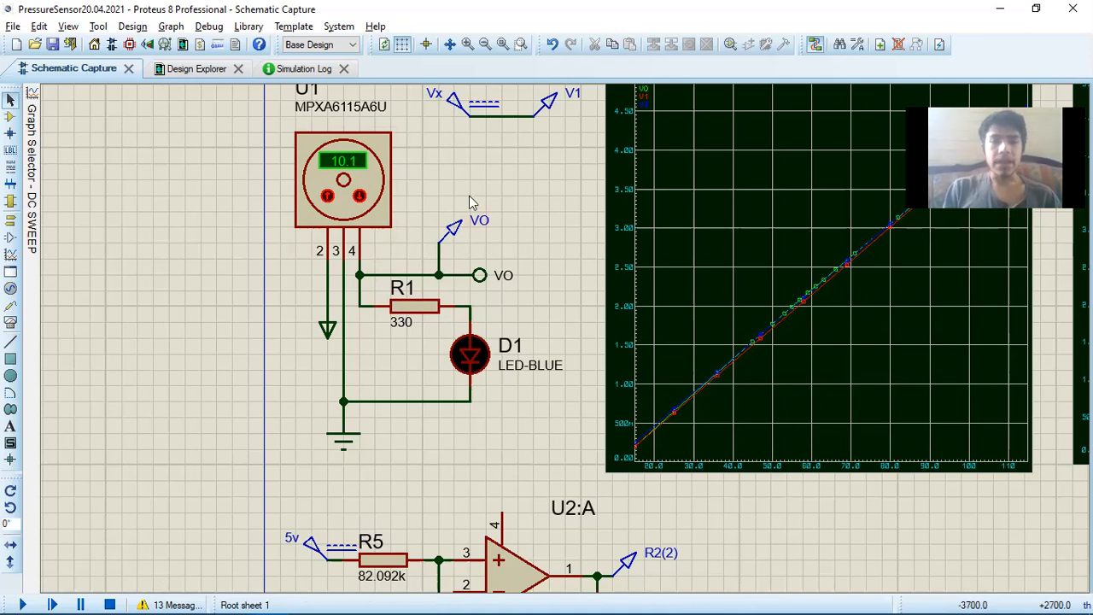
# Run the simulation and raise the pressure on sensor U1 to 15.8 kPa
pyautogui.scroll(-1, 469, 196)
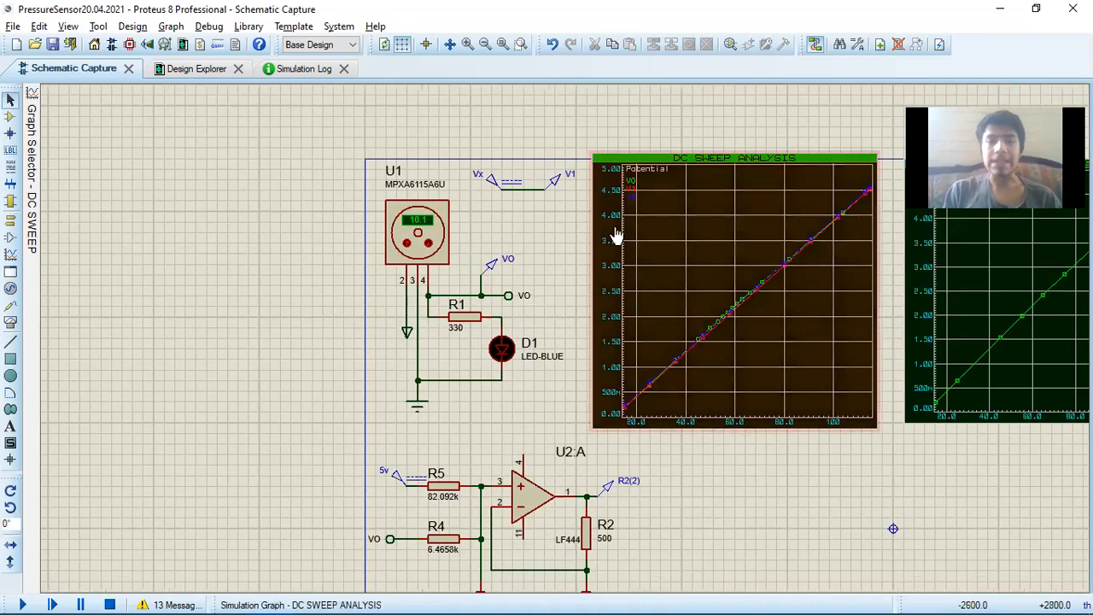
pyautogui.scroll(1, 615, 236)
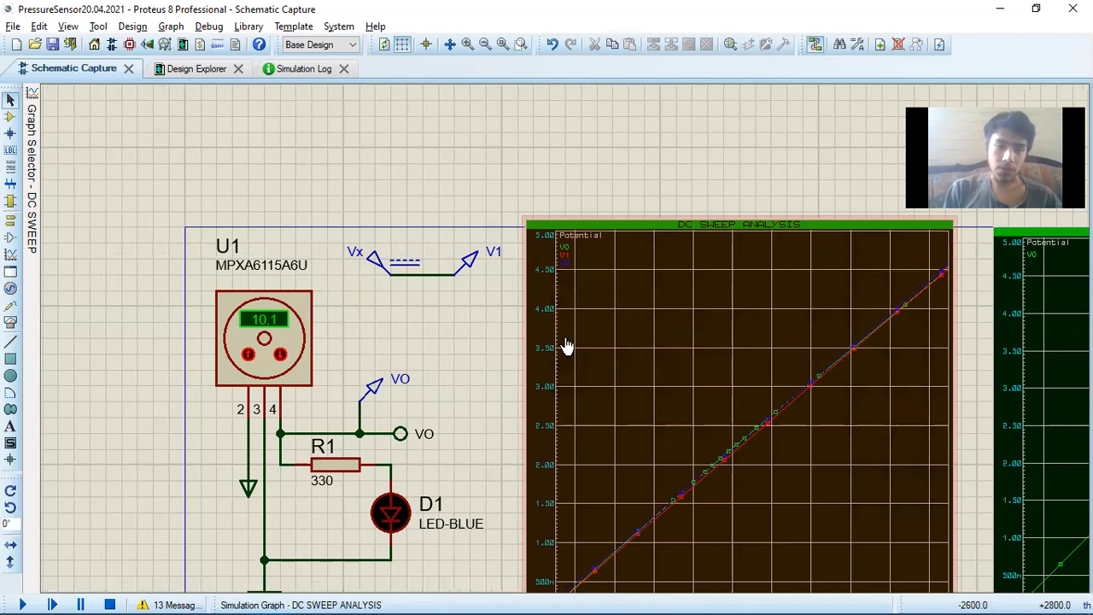
pyautogui.scroll(-1, 566, 346)
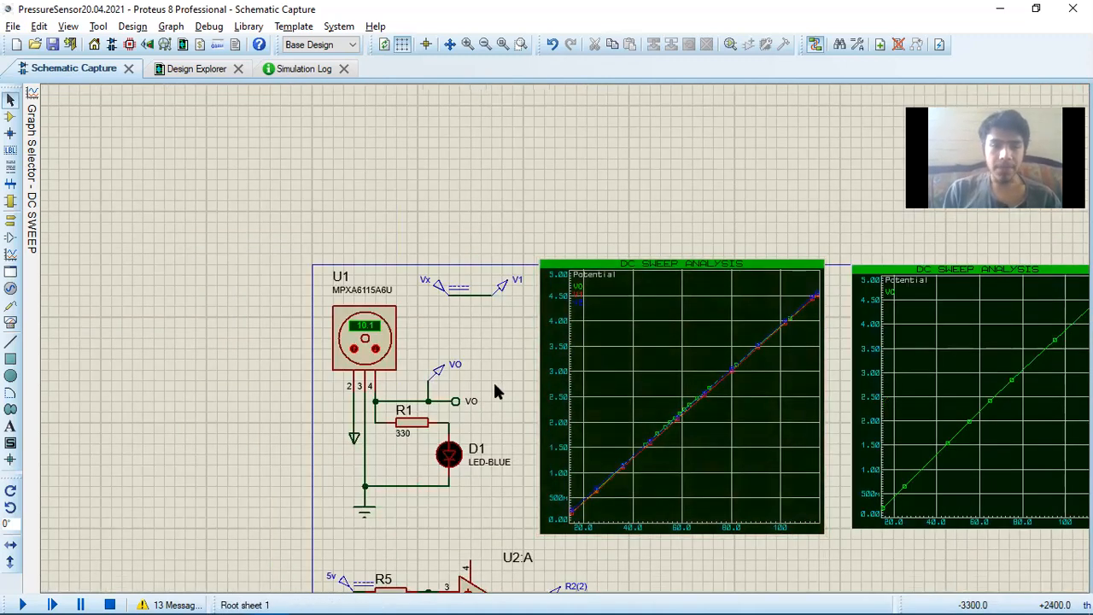
pyautogui.scroll(-1, 496, 388)
pyautogui.scroll(2, 566, 338)
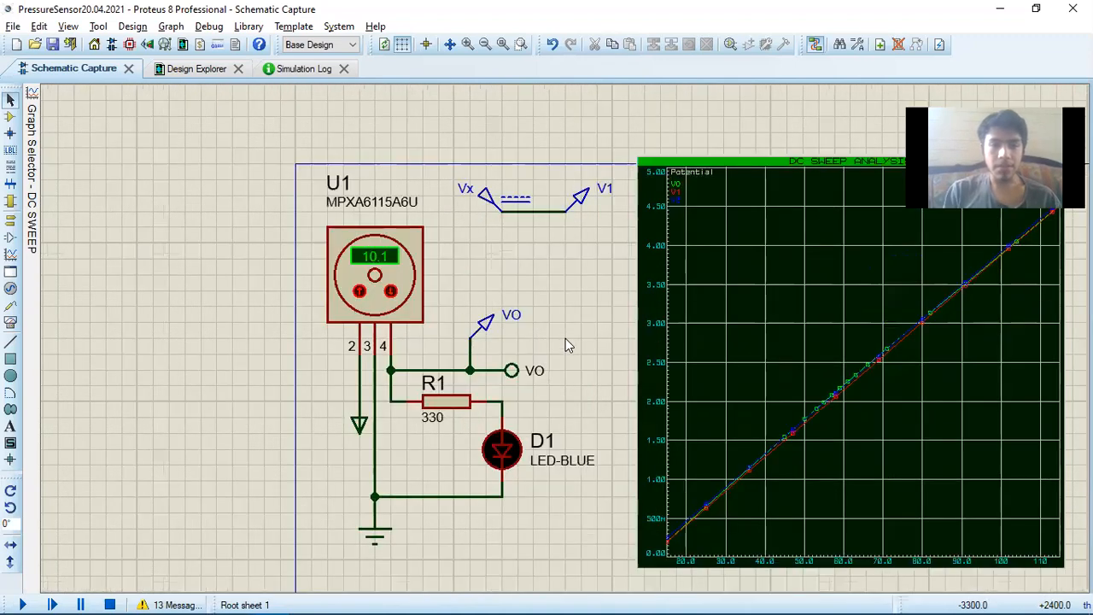
pyautogui.click(23, 604)
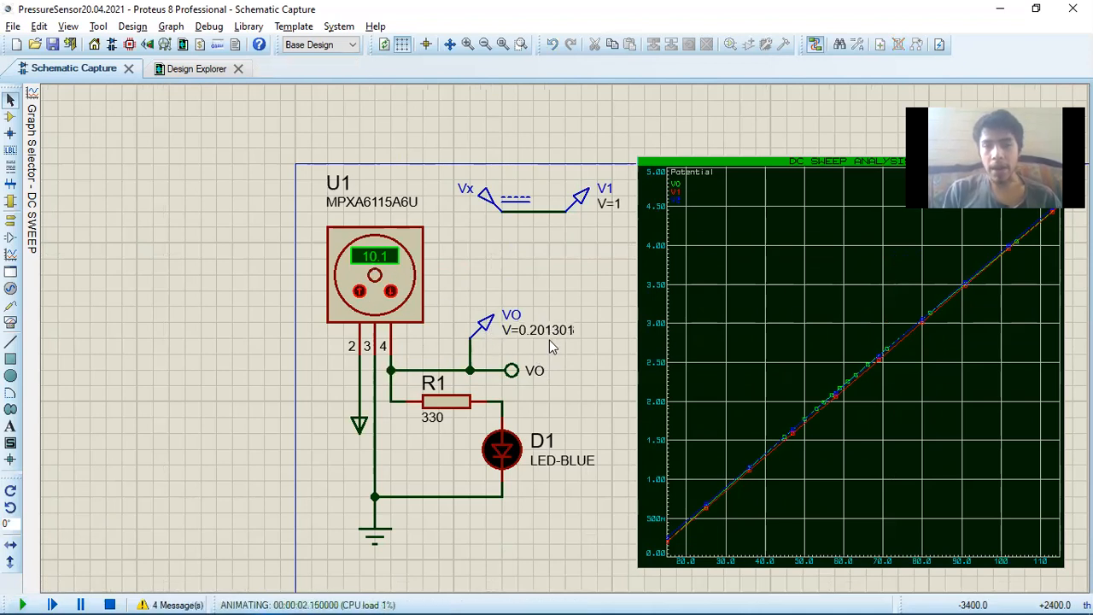
pyautogui.click(358, 291)
pyautogui.click(358, 291)
pyautogui.click(359, 291)
pyautogui.click(359, 291)
pyautogui.click(358, 291)
pyautogui.click(359, 291)
pyautogui.click(358, 291)
pyautogui.click(358, 291)
pyautogui.click(358, 291)
pyautogui.click(358, 291)
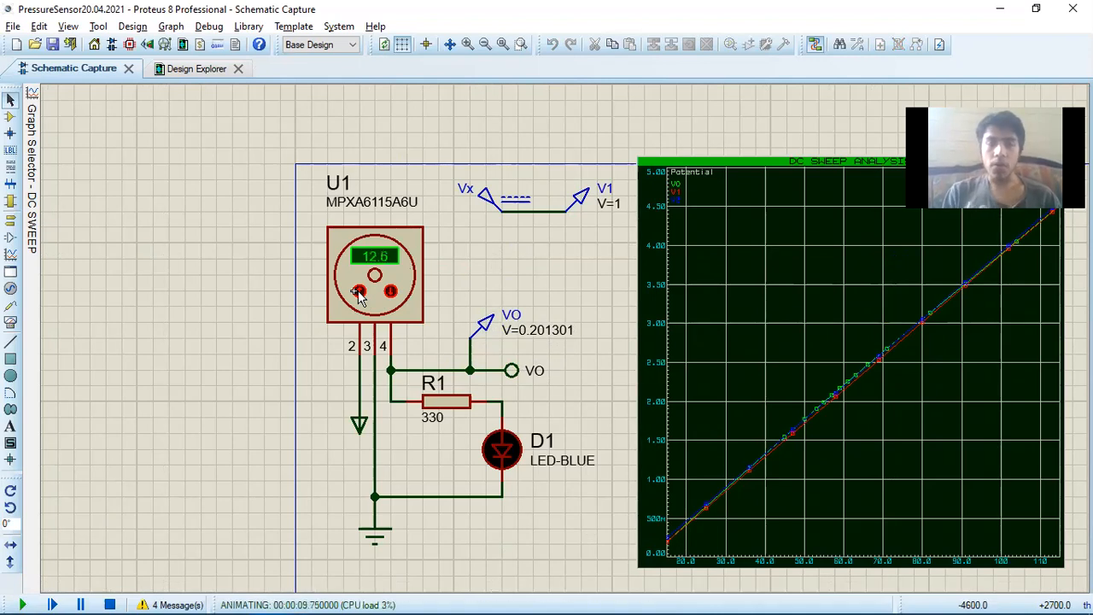
pyautogui.click(359, 291)
pyautogui.click(359, 291)
pyautogui.click(359, 291)
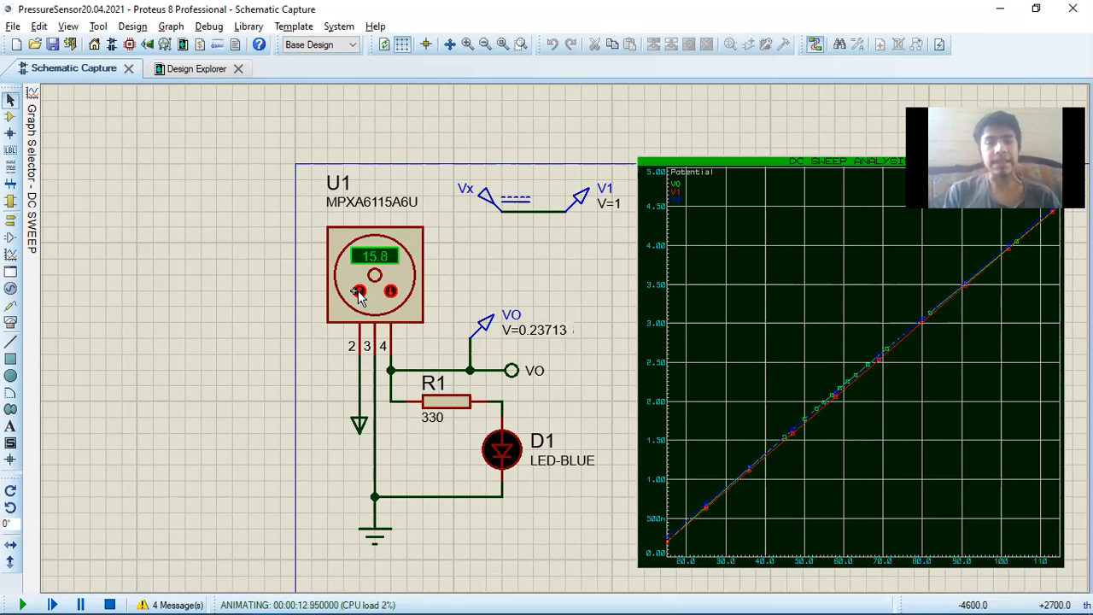
# Raise the pressure on sensor U1 to 30.9 kPa in the running simulation, and stop the simulation
pyautogui.click(359, 291)
pyautogui.click(359, 291)
pyautogui.click(359, 291)
pyautogui.click(358, 291)
pyautogui.click(359, 292)
pyautogui.click(359, 291)
pyautogui.click(358, 291)
pyautogui.click(359, 291)
pyautogui.click(359, 291)
pyautogui.click(359, 291)
pyautogui.click(359, 291)
pyautogui.click(358, 291)
pyautogui.click(359, 291)
pyautogui.click(358, 291)
pyautogui.click(359, 291)
pyautogui.click(359, 292)
pyautogui.click(359, 291)
pyautogui.click(360, 292)
pyautogui.click(361, 292)
pyautogui.click(360, 293)
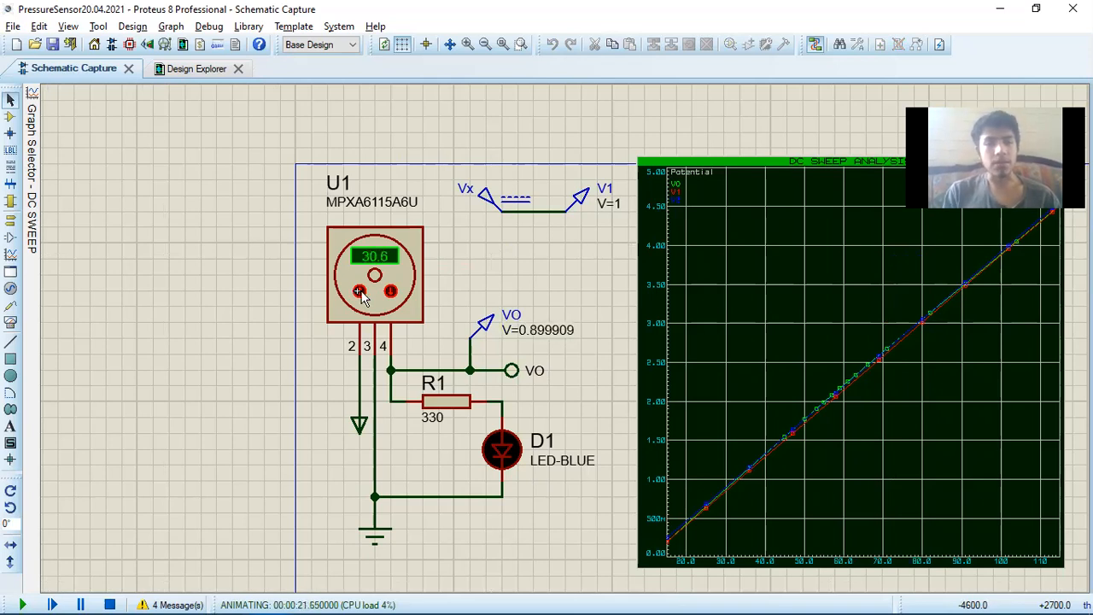
pyautogui.click(110, 601)
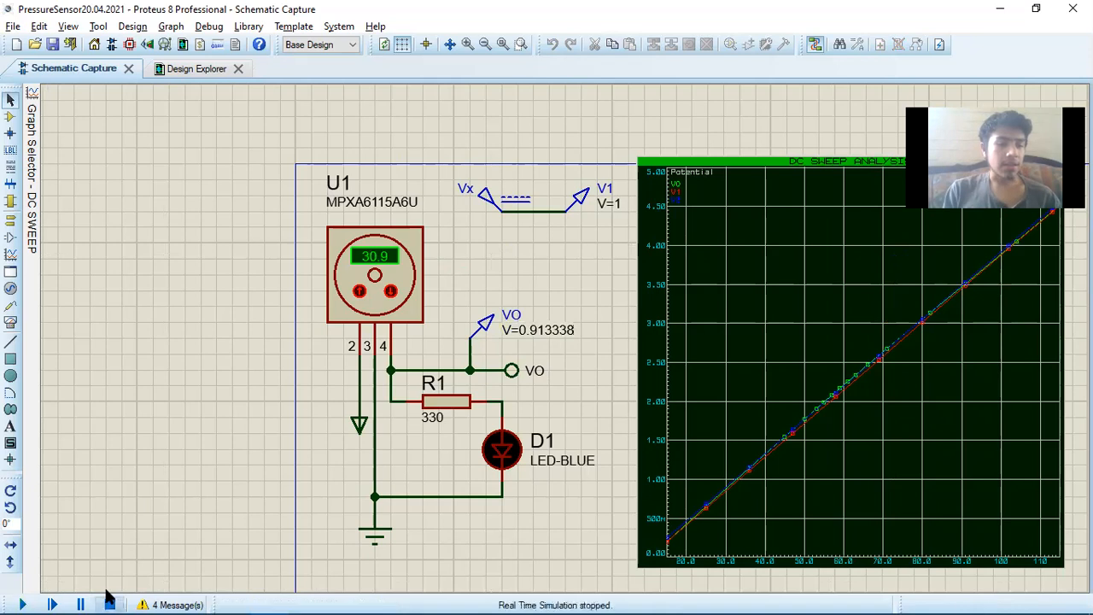
# Set the Pressure property of sensor U1 to 115 kPa and run the simulation
pyautogui.doubleClick(366, 297)
pyautogui.click(474, 249)
pyautogui.moveTo(474, 249); pyautogui.dragTo(441, 260)
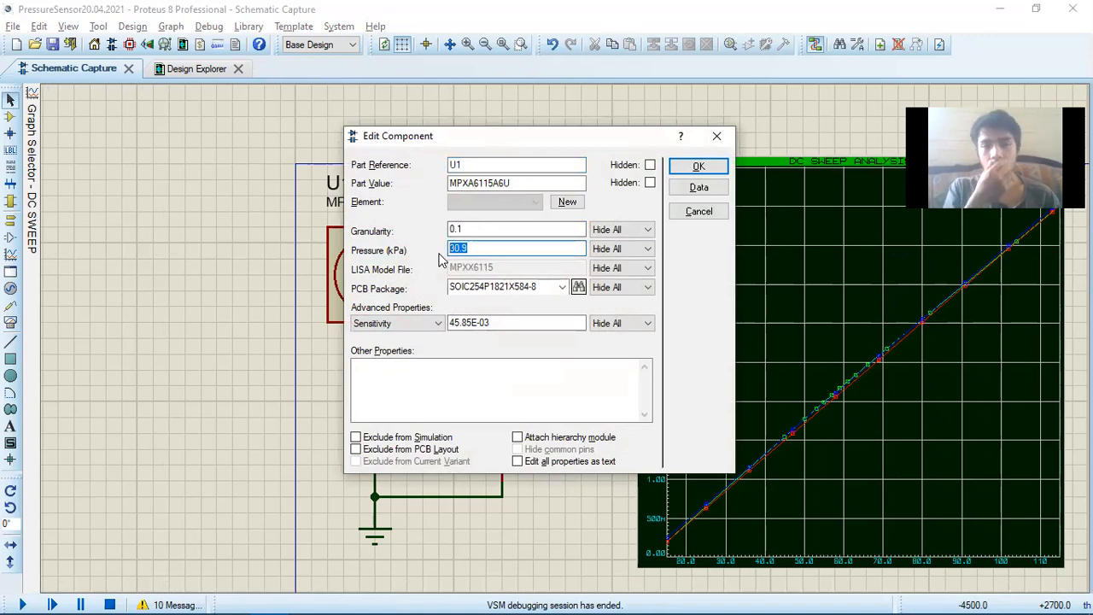
pyautogui.write('115')
pyautogui.press('Return')
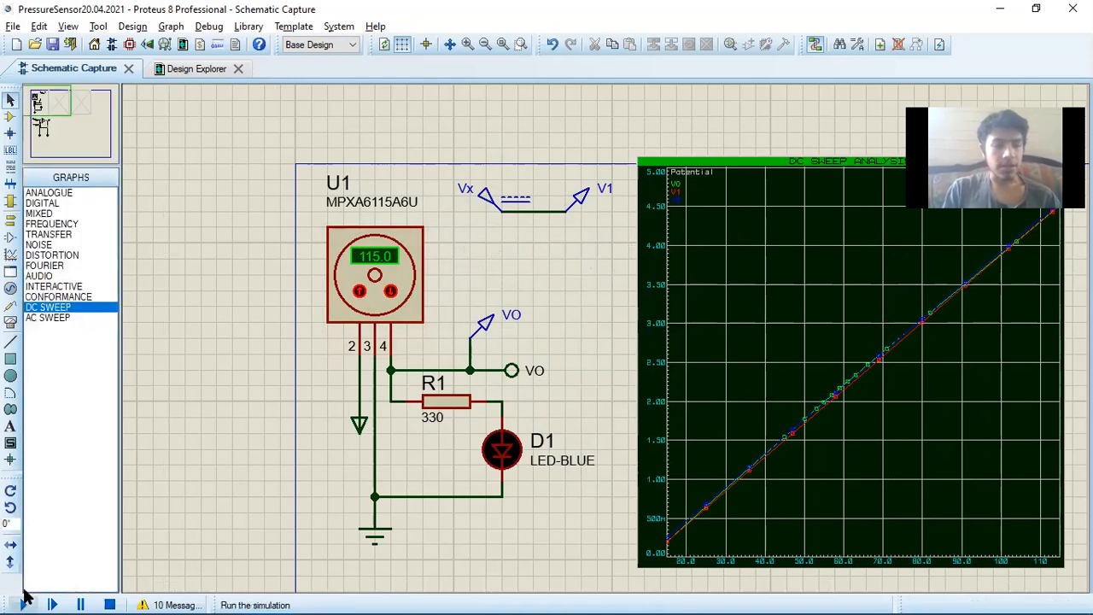
pyautogui.click(23, 602)
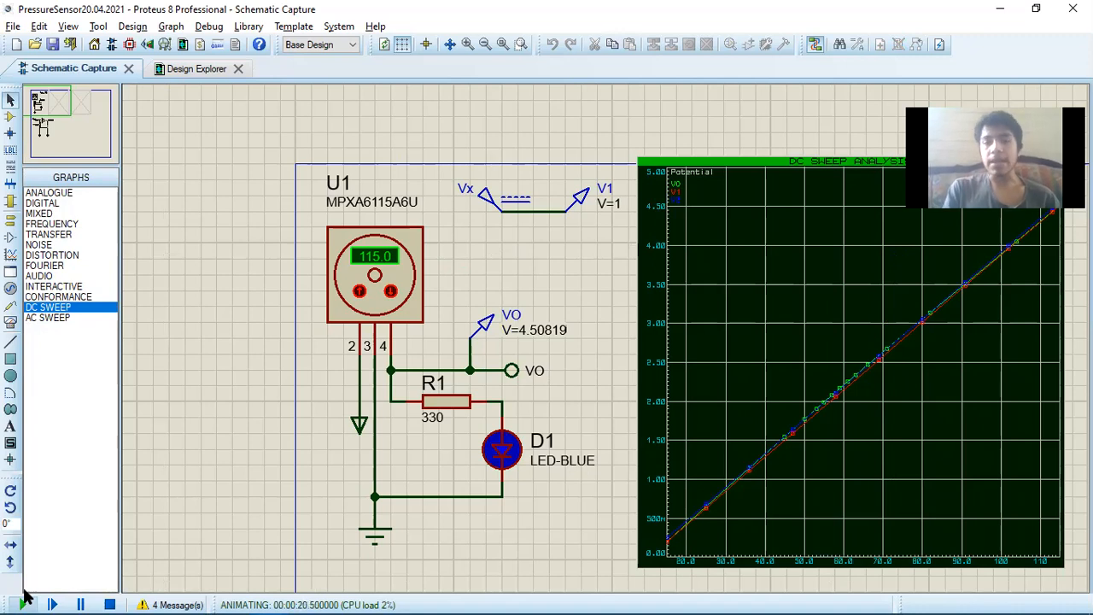
# Lower the pressure on sensor U1 gradually to 58.8 kPa while the simulation runs
pyautogui.click(390, 292)
pyautogui.click(393, 293)
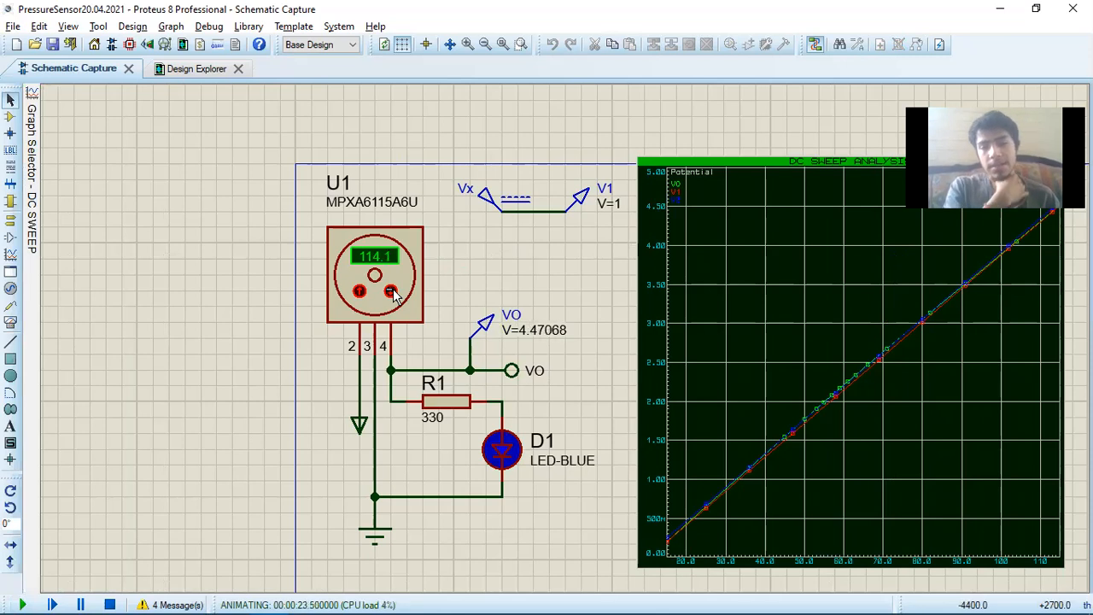
pyautogui.click(391, 291)
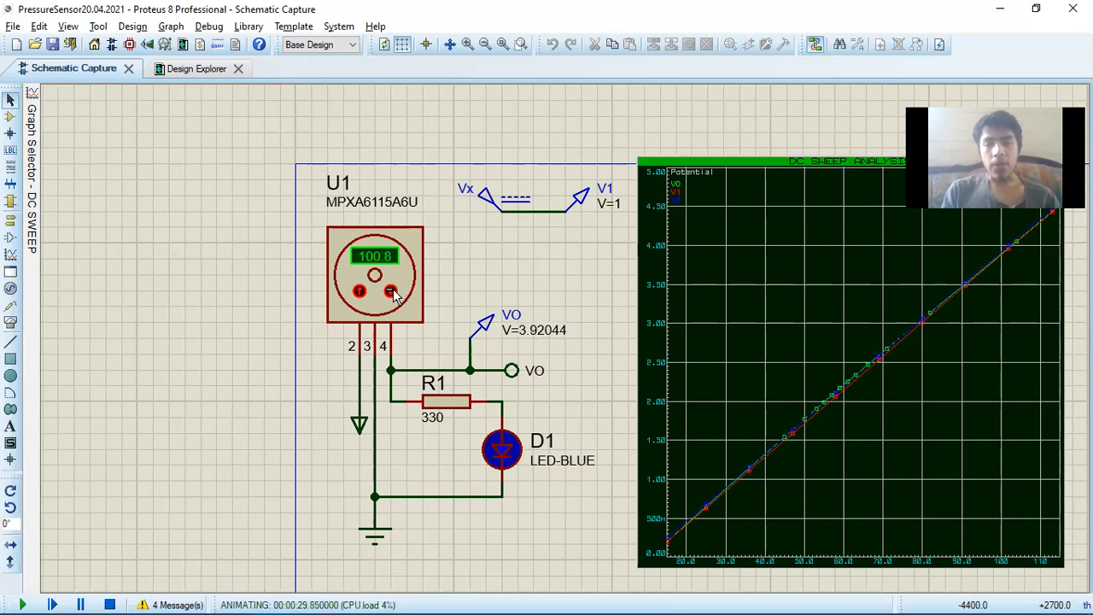
pyautogui.moveTo(391, 291); pyautogui.dragTo(391, 291)
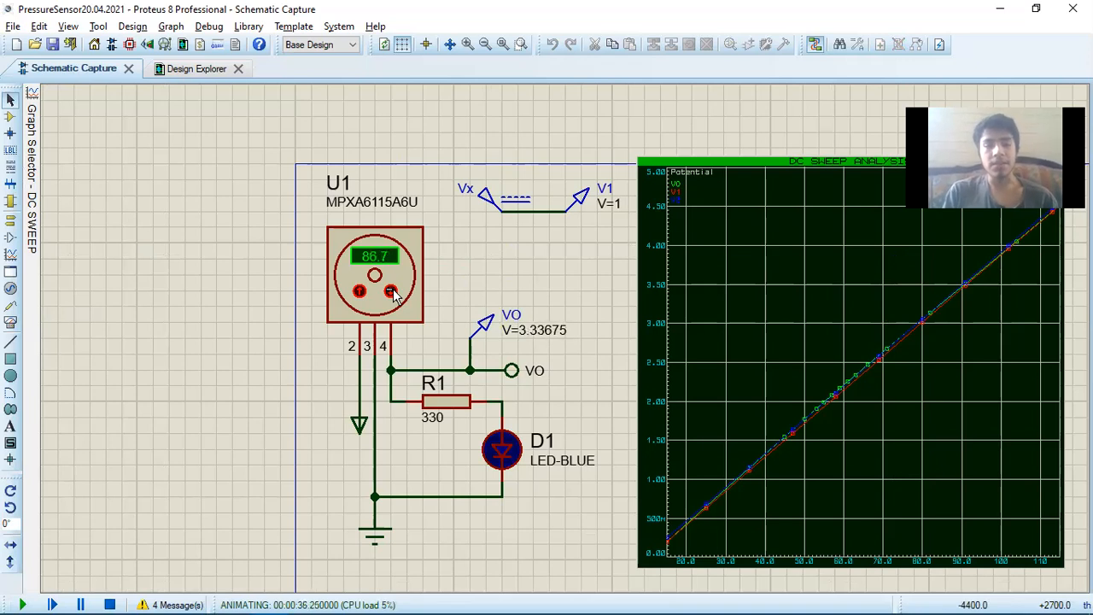
pyautogui.moveTo(391, 291); pyautogui.dragTo(391, 291)
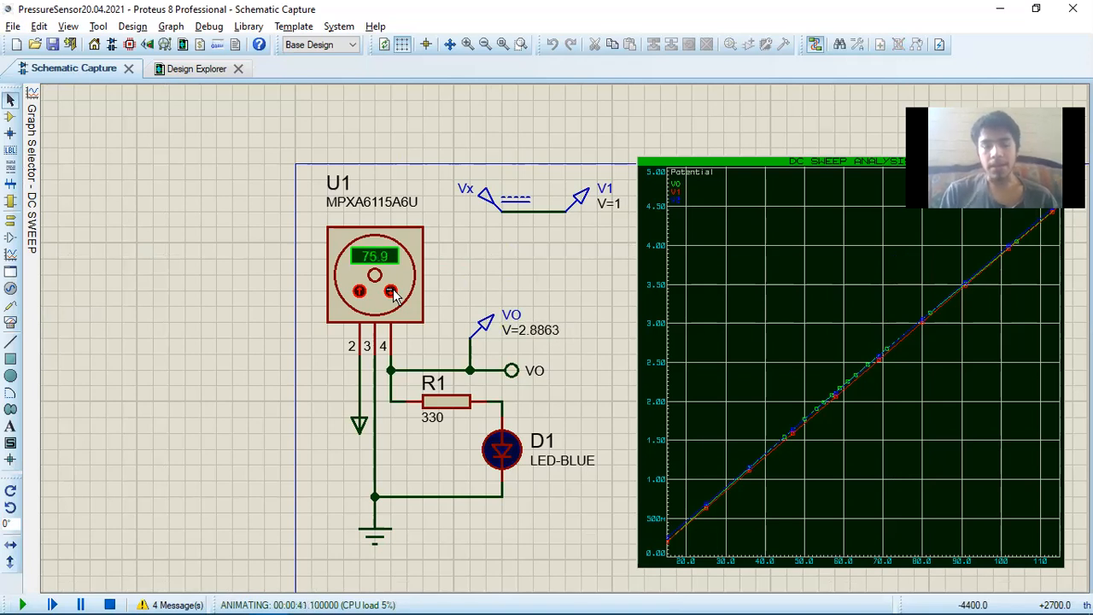
pyautogui.moveTo(393, 292); pyautogui.dragTo(392, 293)
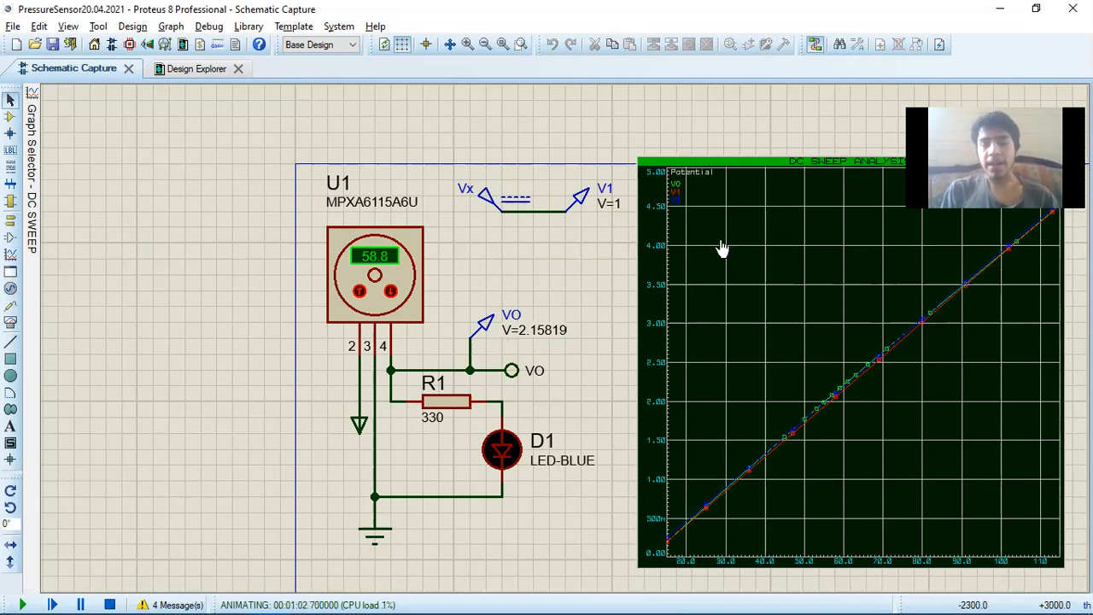
# Stop the simulation and place a DC sweep graph in the empty area beside the U2:A op-amp circuit
pyautogui.scroll(-1, 863, 367)
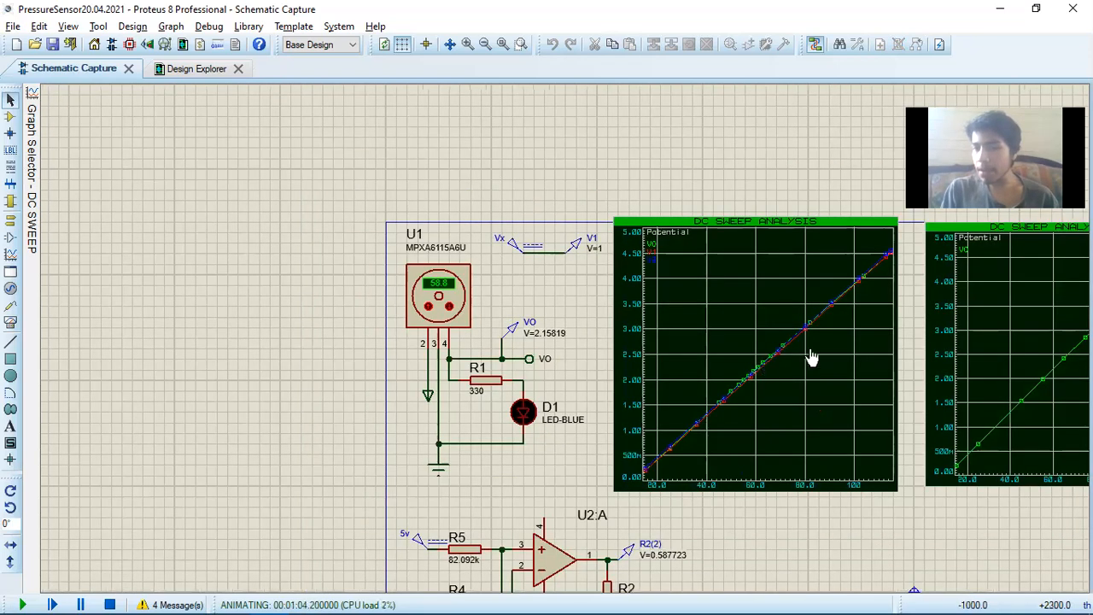
pyautogui.scroll(1, 811, 357)
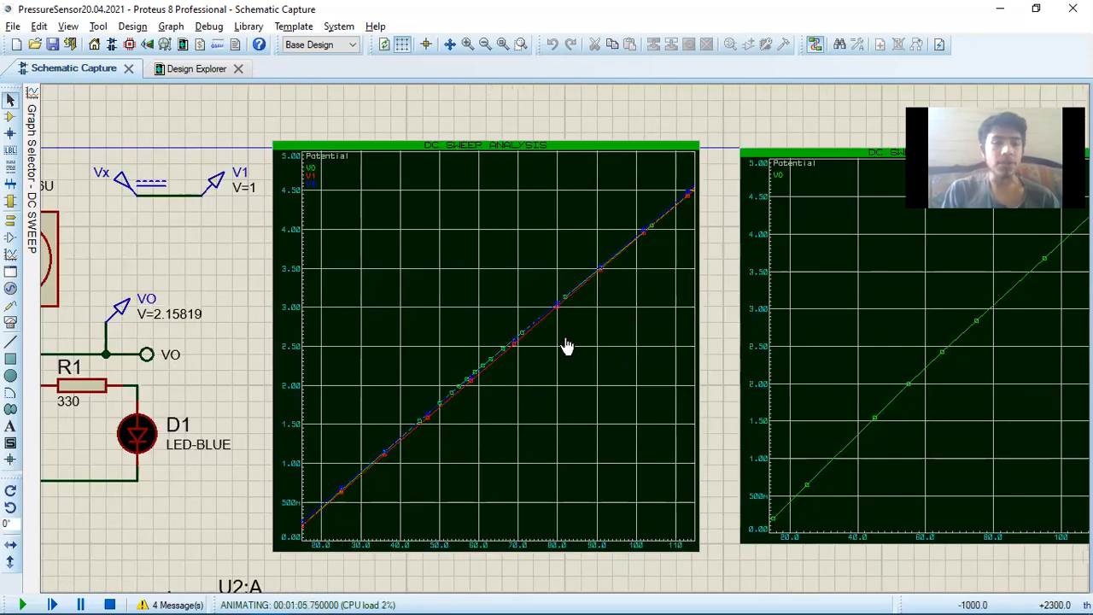
pyautogui.click(11, 256)
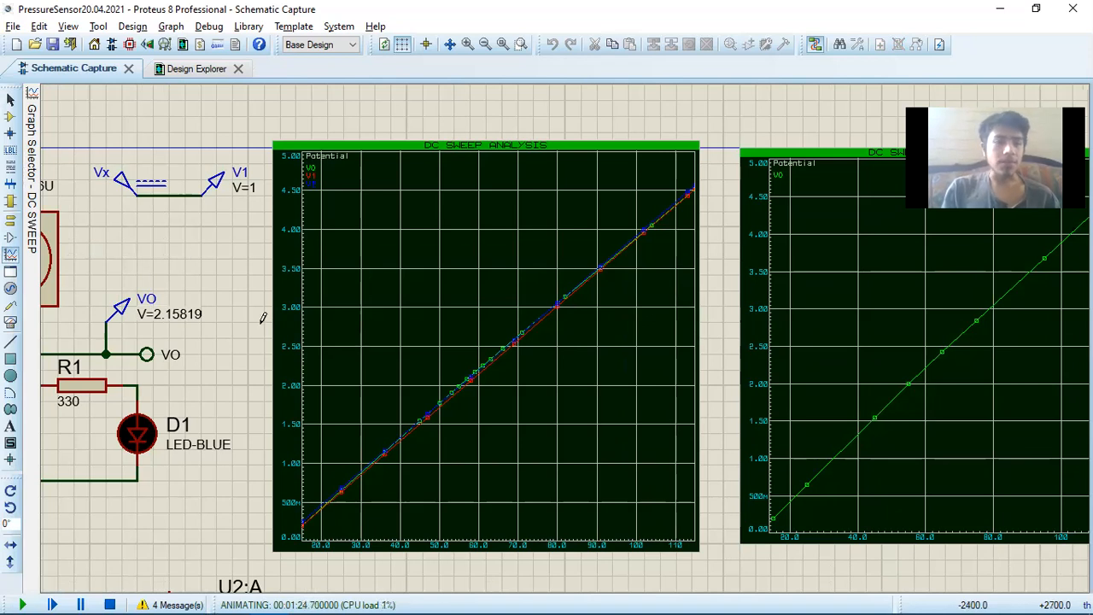
pyautogui.press('F8')
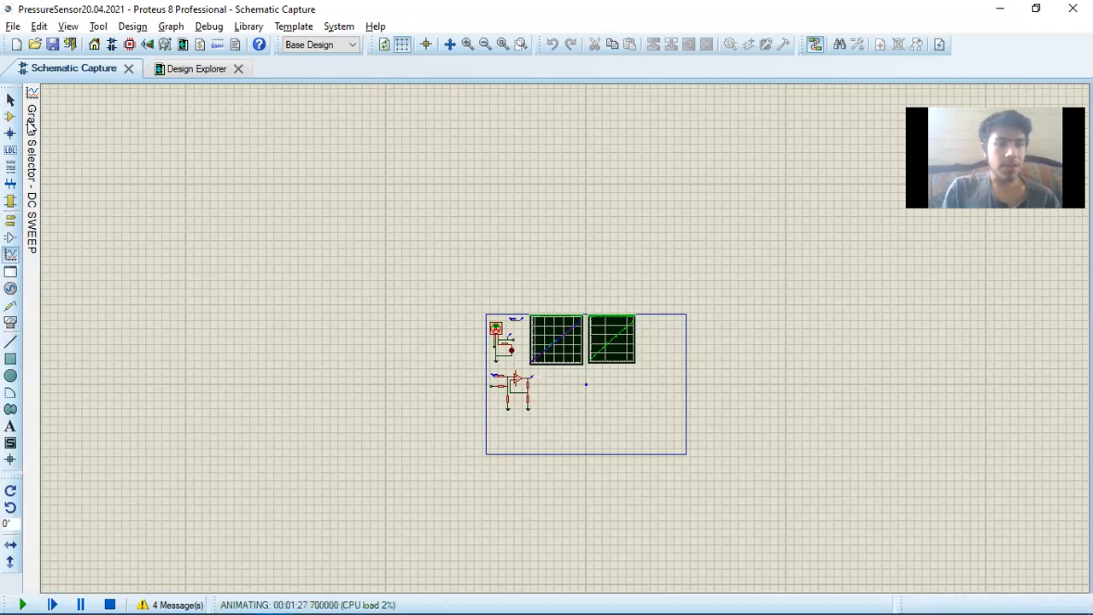
pyautogui.moveTo(30, 124)
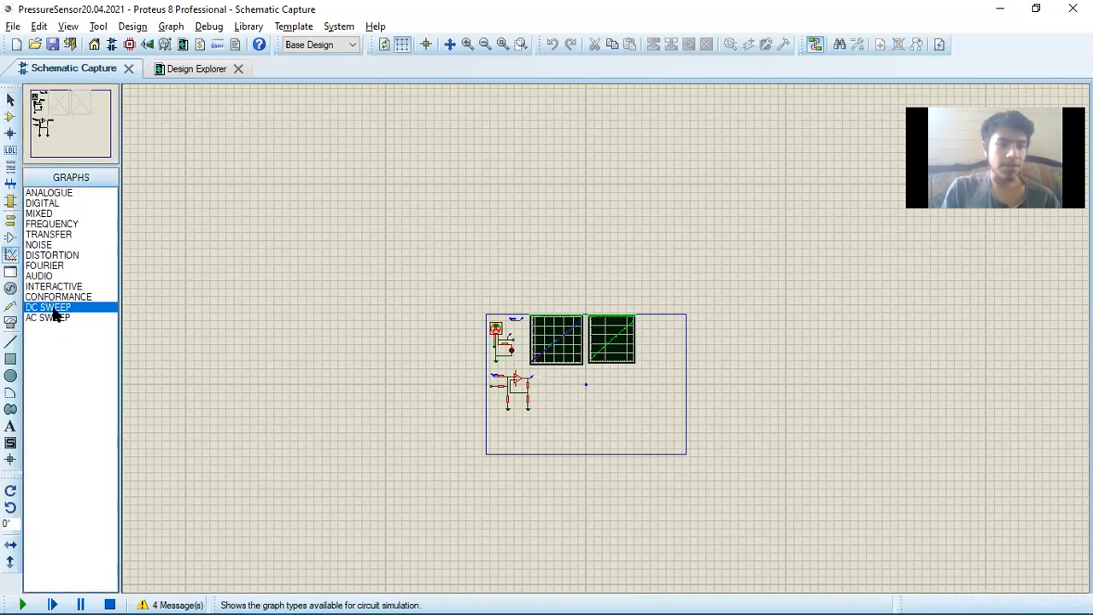
pyautogui.press('F6')
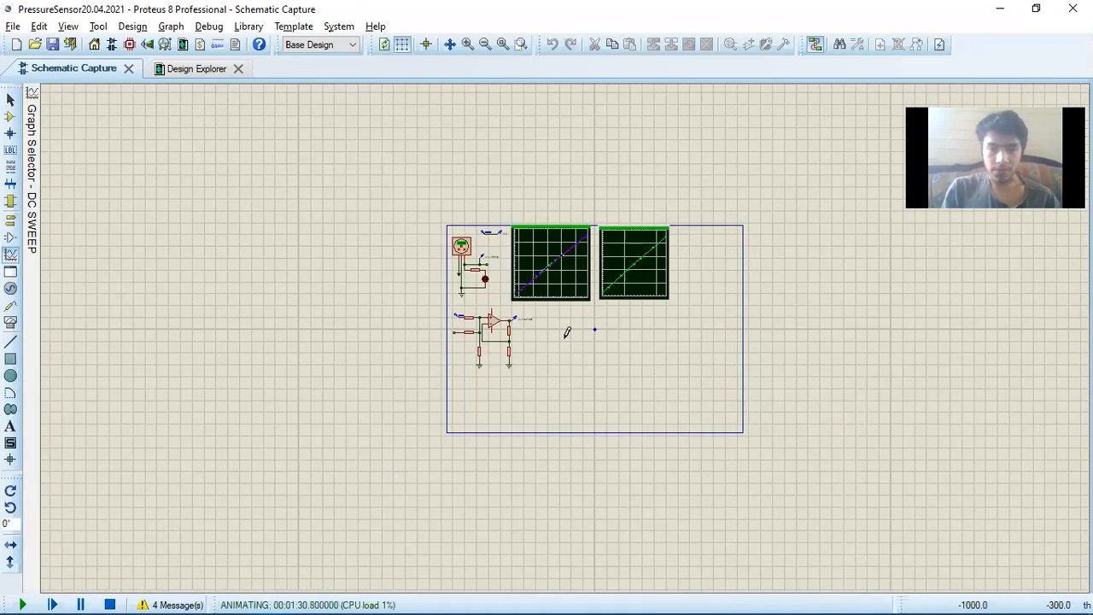
pyautogui.scroll(3, 566, 332)
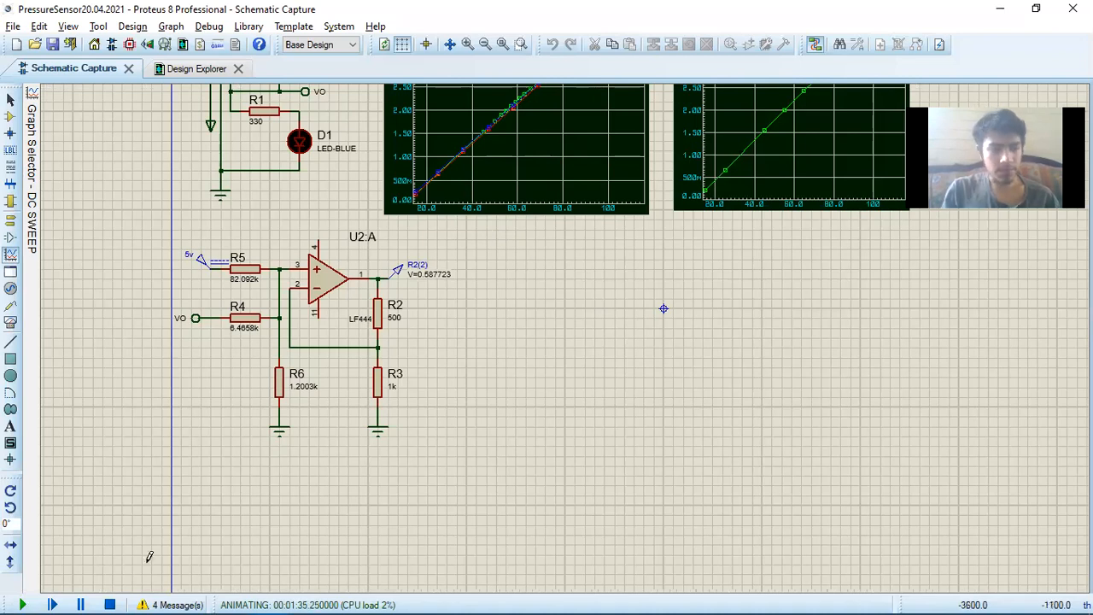
pyautogui.click(110, 604)
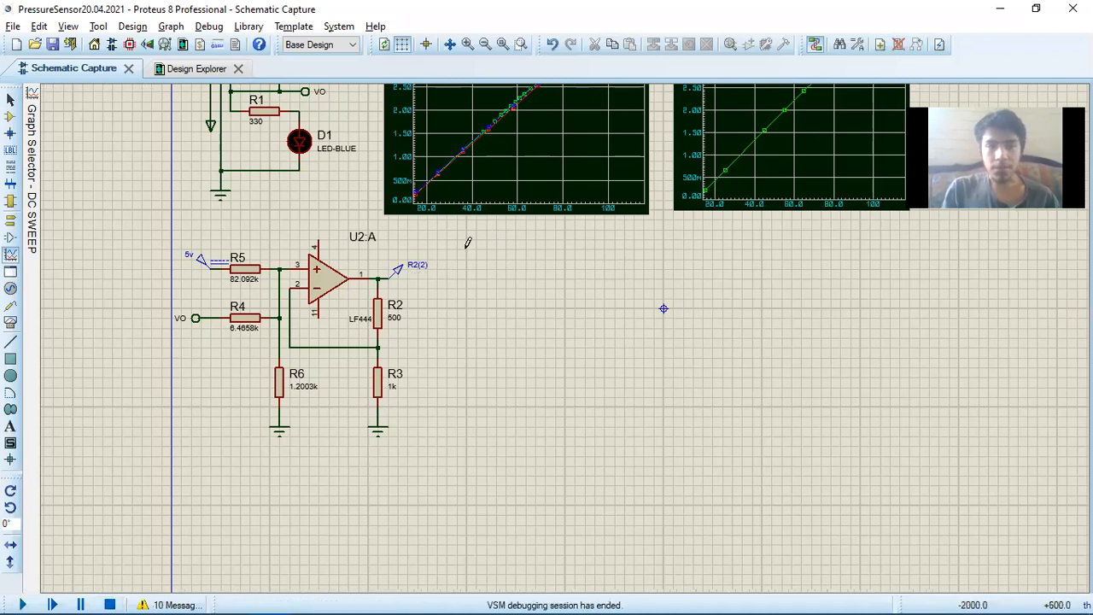
pyautogui.moveTo(466, 240); pyautogui.dragTo(667, 406)
# Shrink the new empty DC sweep graph in both width and height
pyautogui.scroll(1, 566, 345)
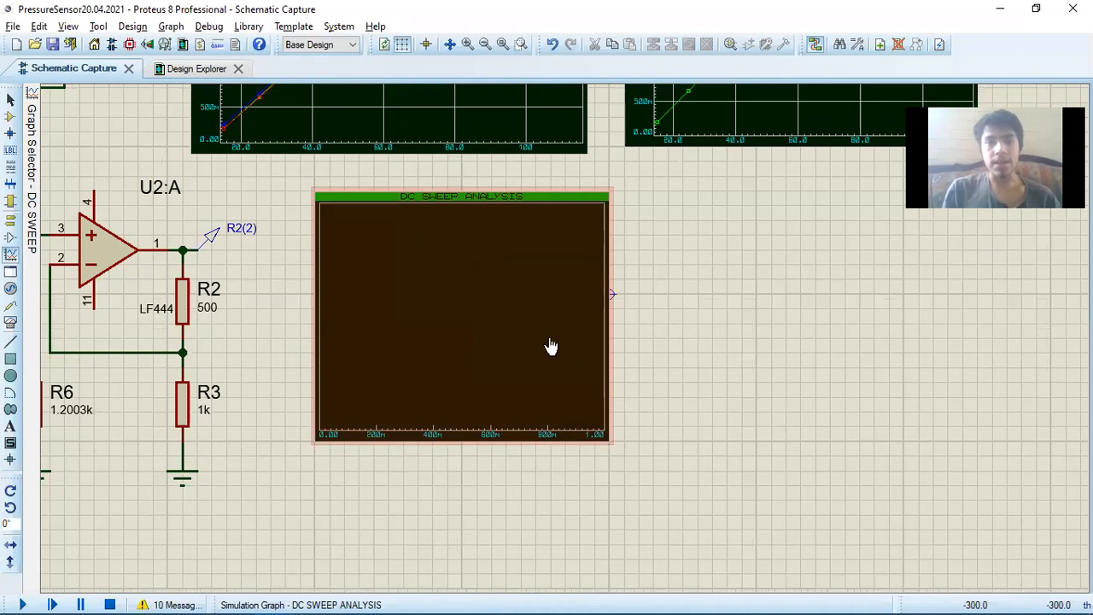
pyautogui.click(553, 348)
pyautogui.moveTo(609, 441); pyautogui.dragTo(580, 382)
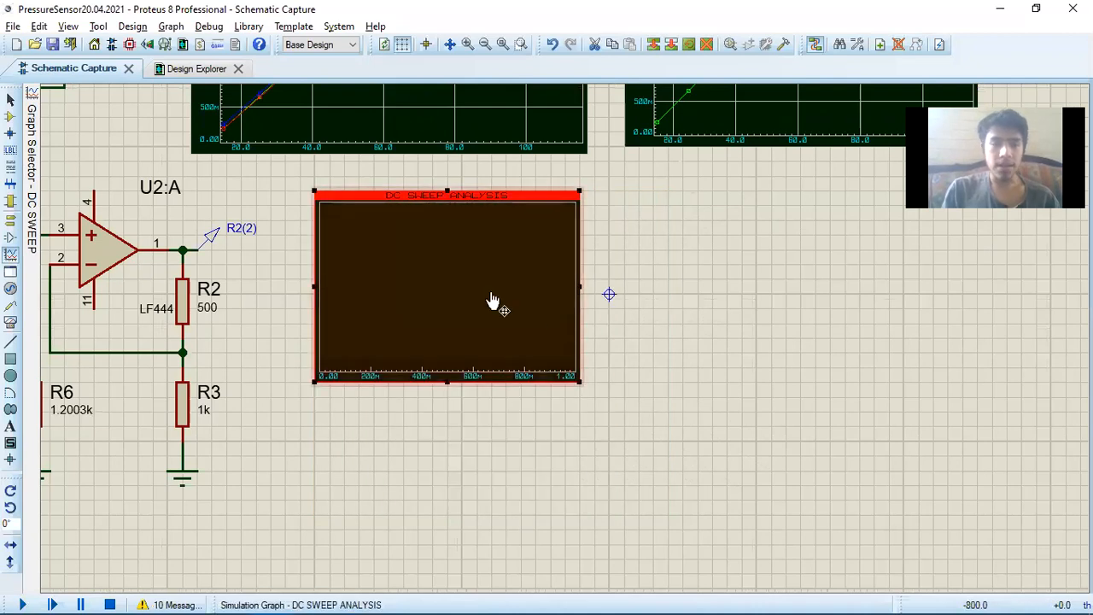
# Open the new DC sweep graph's settings and review its title, sweep variable, start and stop values, step count and left axis label
pyautogui.scroll(1, 490, 303)
pyautogui.doubleClick(566, 347)
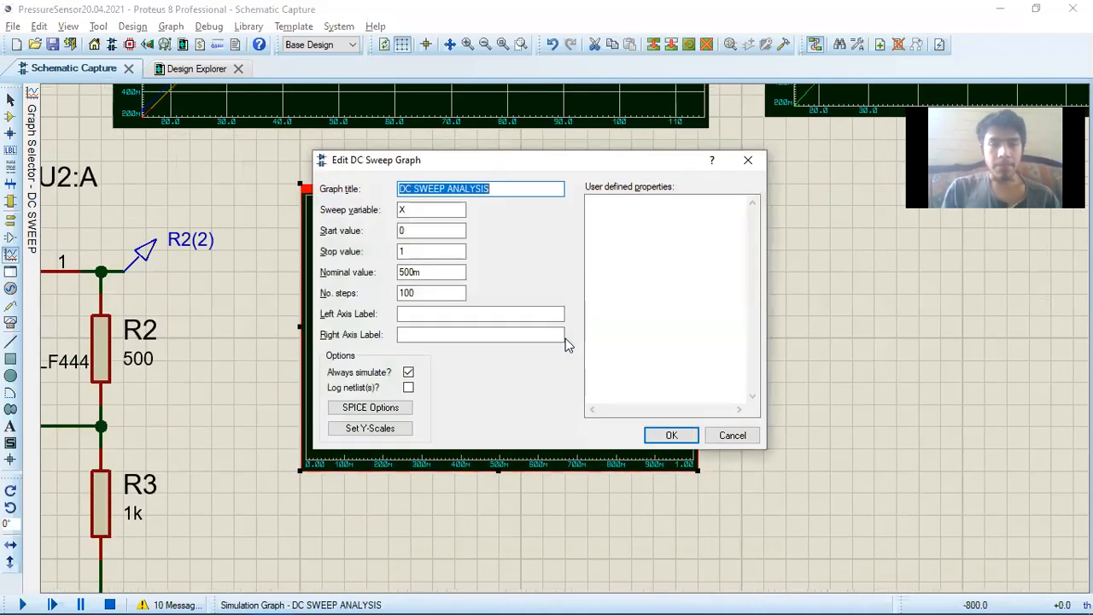
pyautogui.press('Escape')
pyautogui.doubleClick(565, 347)
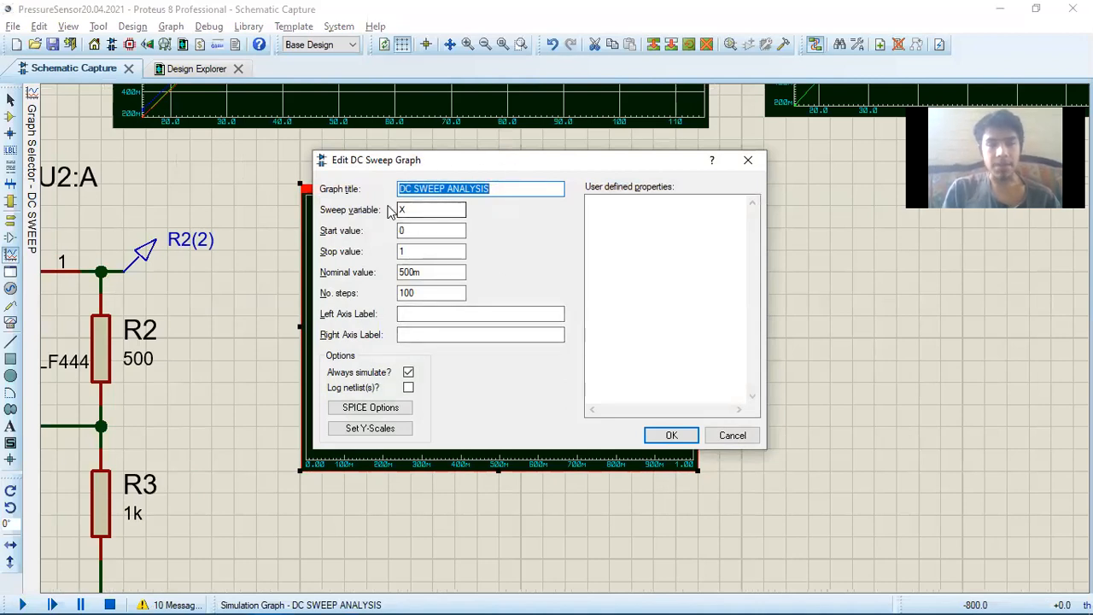
pyautogui.click(424, 191)
pyautogui.click(417, 209)
pyautogui.click(420, 231)
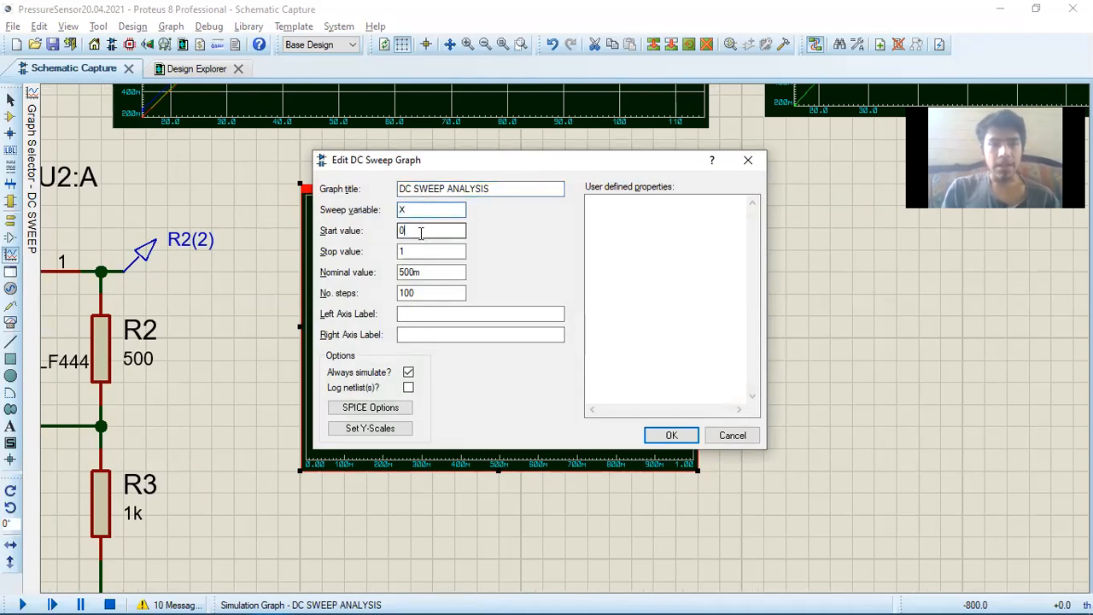
pyautogui.click(420, 251)
pyautogui.click(420, 290)
pyautogui.click(427, 313)
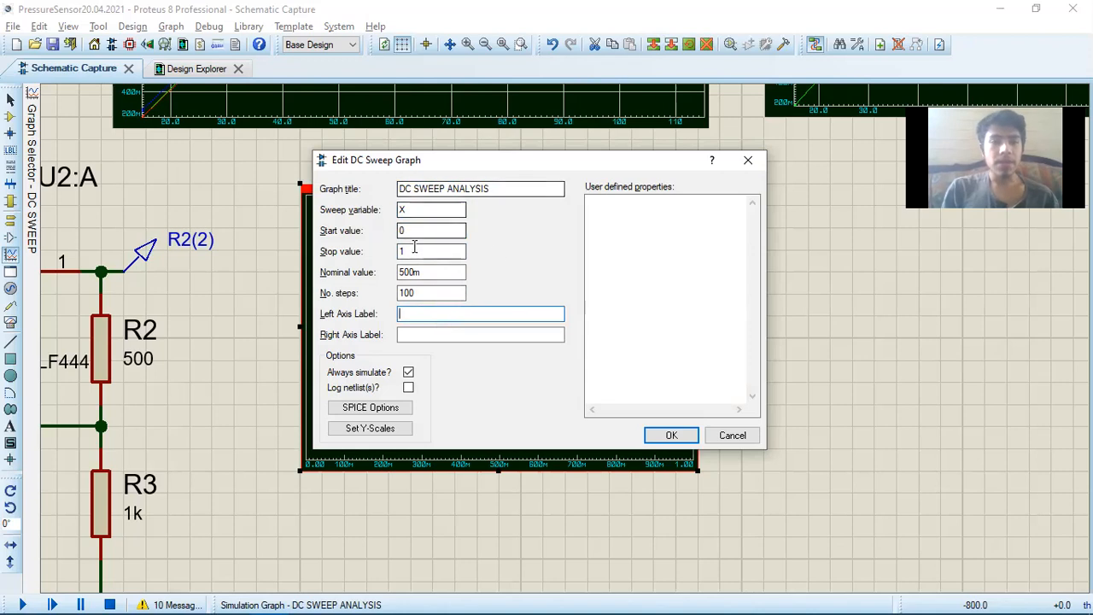
pyautogui.click(404, 213)
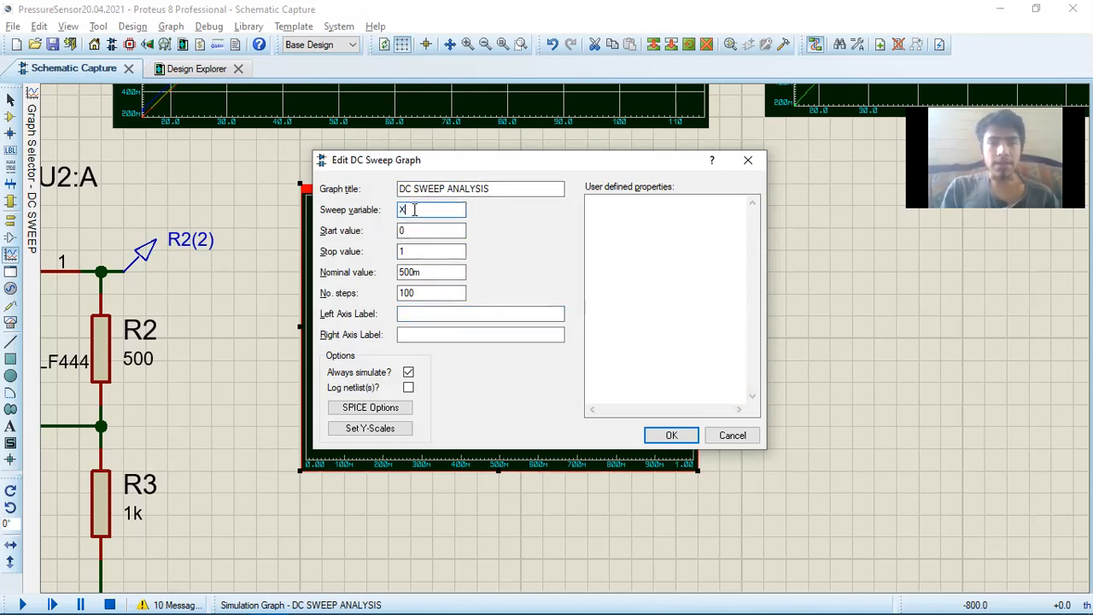
pyautogui.doubleClick(401, 210)
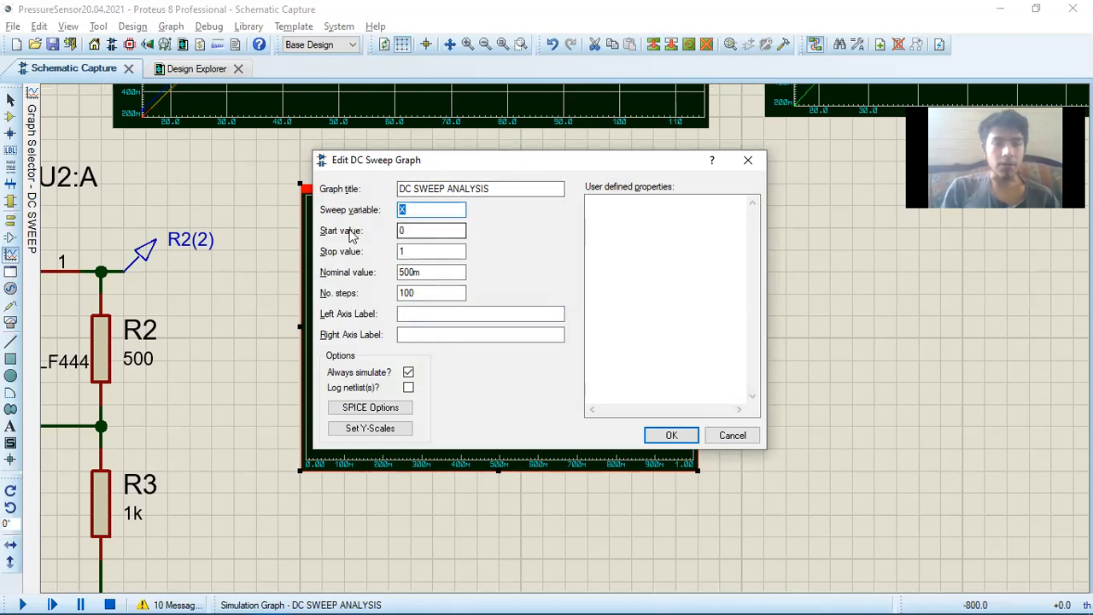
# Set the DC sweep graph's start value to 15 and its stop value to 115
pyautogui.click(403, 231)
pyautogui.doubleClick(402, 231)
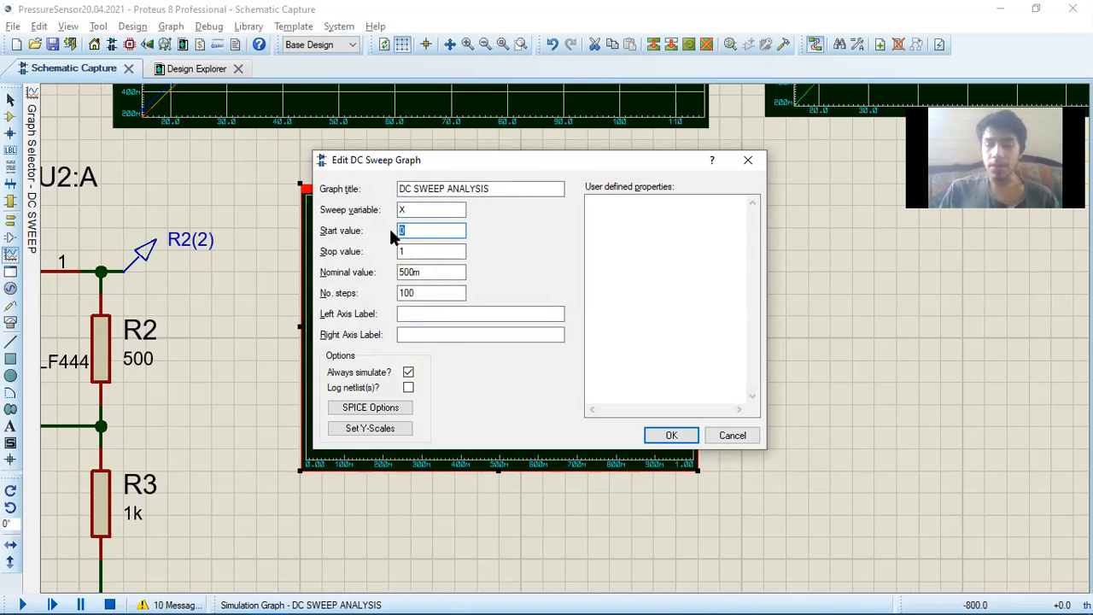
pyautogui.write('15')
pyautogui.press('Tab')
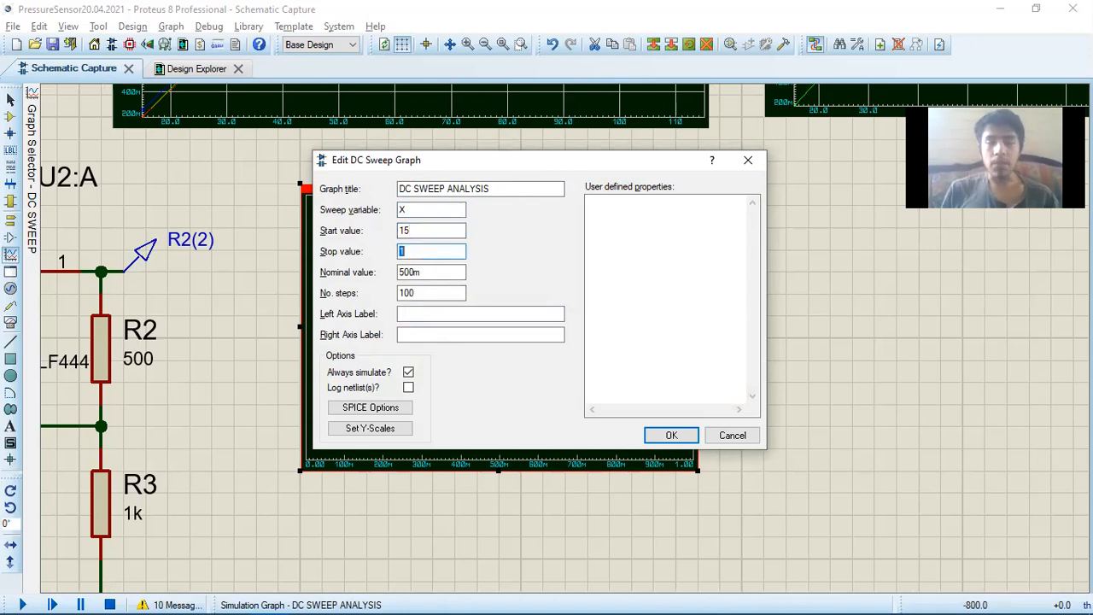
pyautogui.write('11')
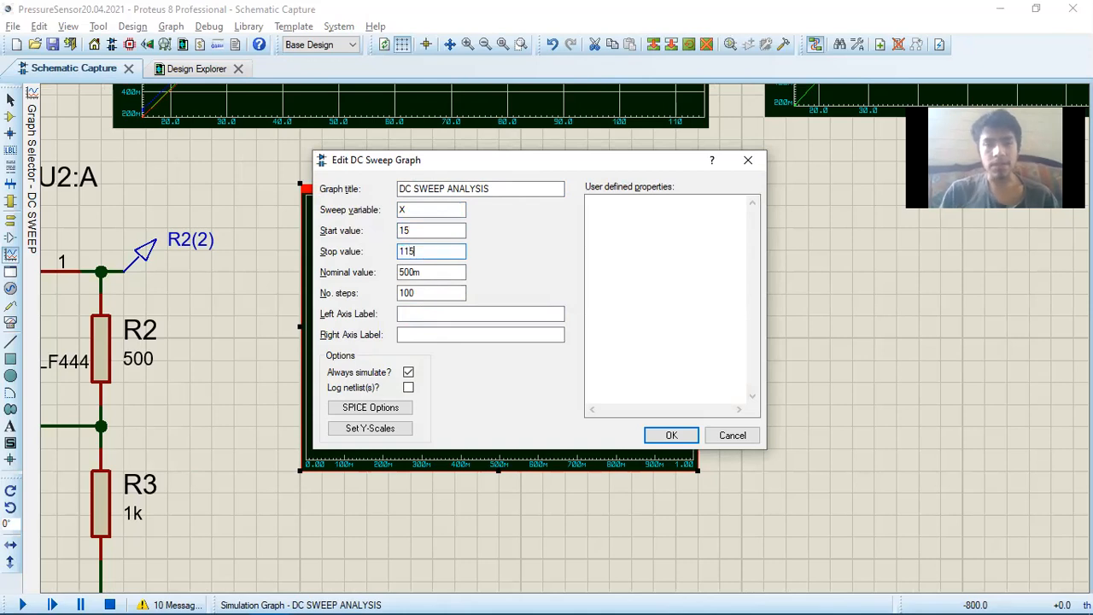
pyautogui.write('5')
# Set the DC sweep graph's number of steps to 10, label its left axis Potential, and apply the settings
pyautogui.press('Tab')
pyautogui.press('Tab')
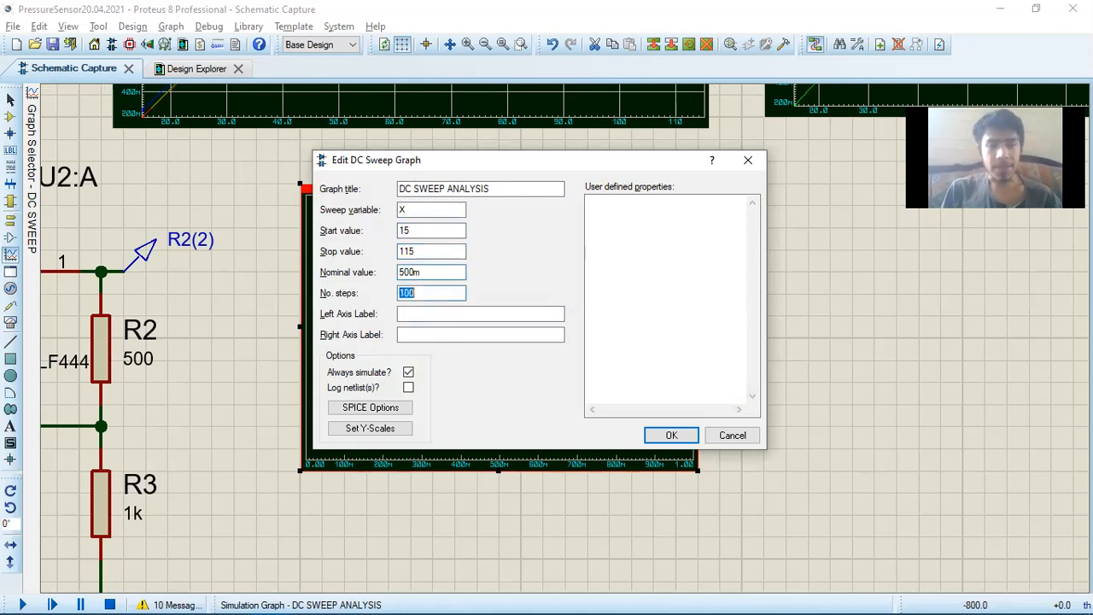
pyautogui.write('1')
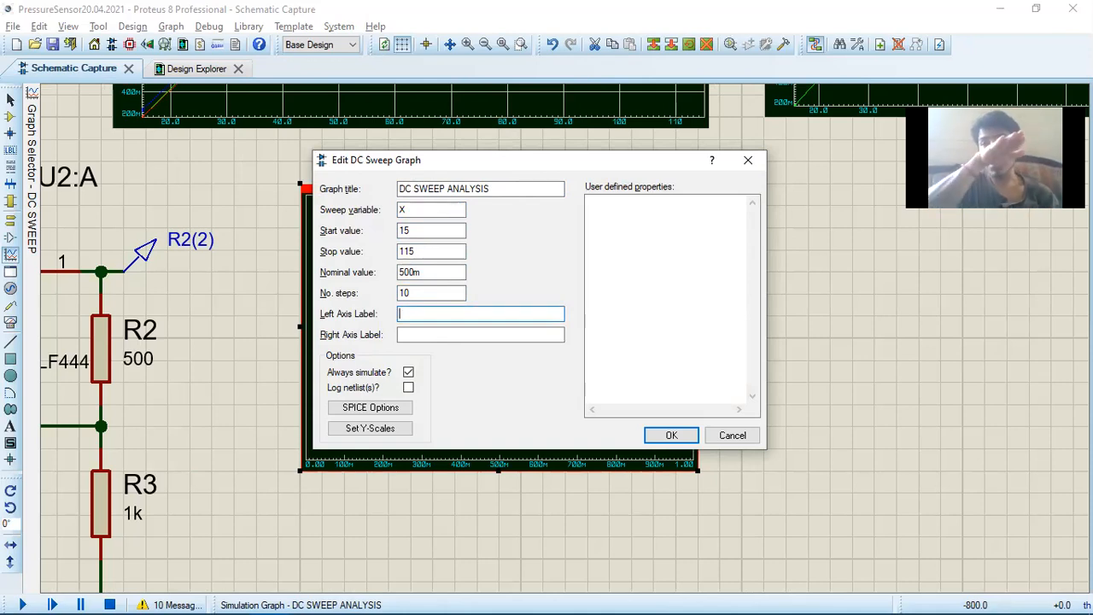
pyautogui.write('otential')
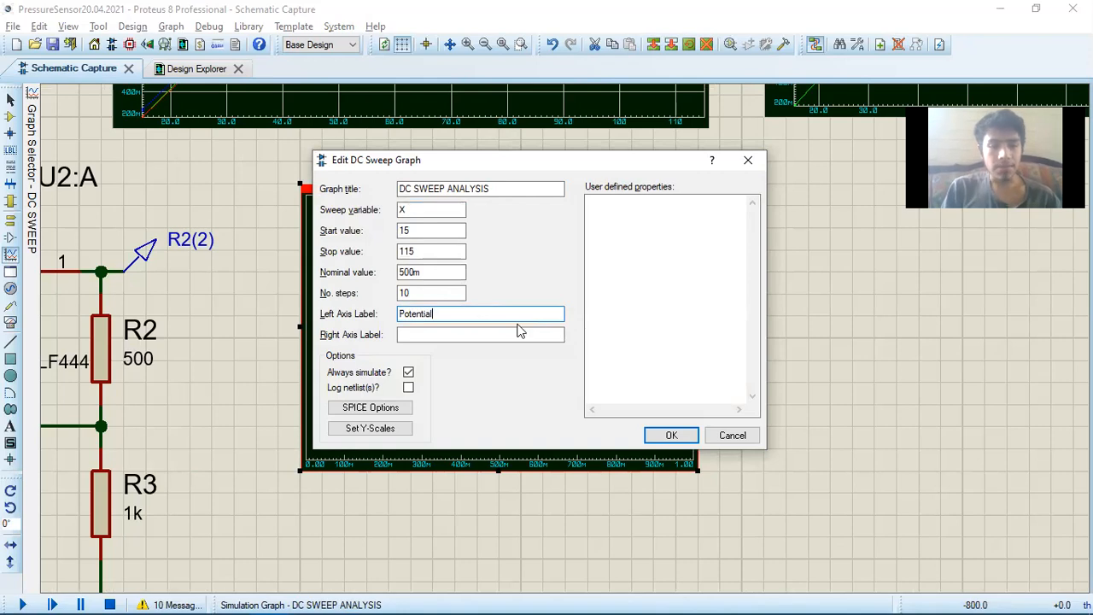
pyautogui.press('Return')
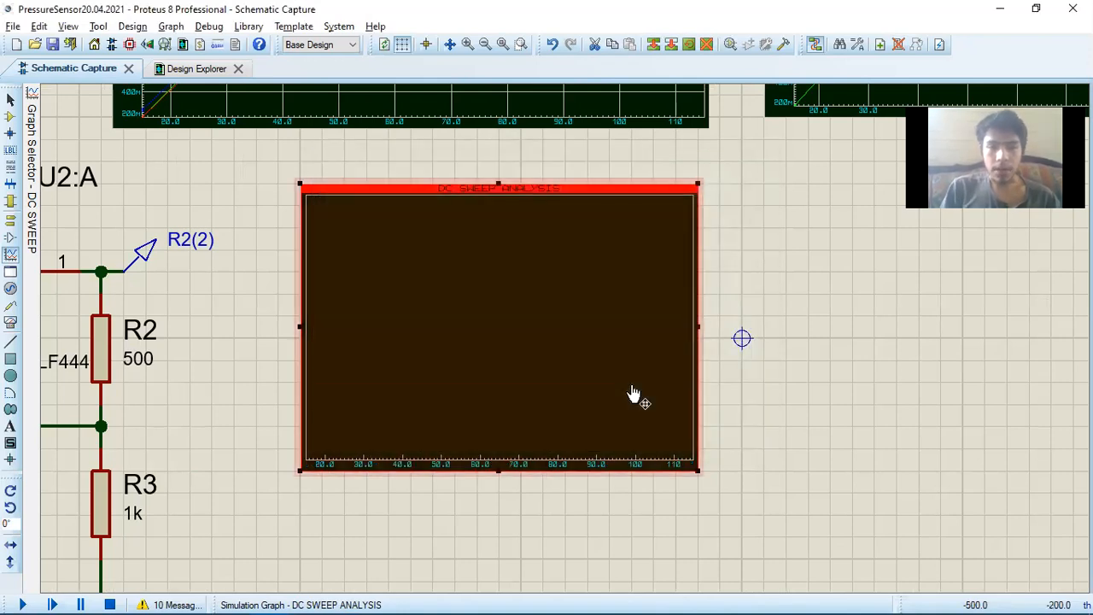
# Add the VO voltage probe at the sensor output as a trace on the new DC sweep graph beside U2:A
pyautogui.press('F7')
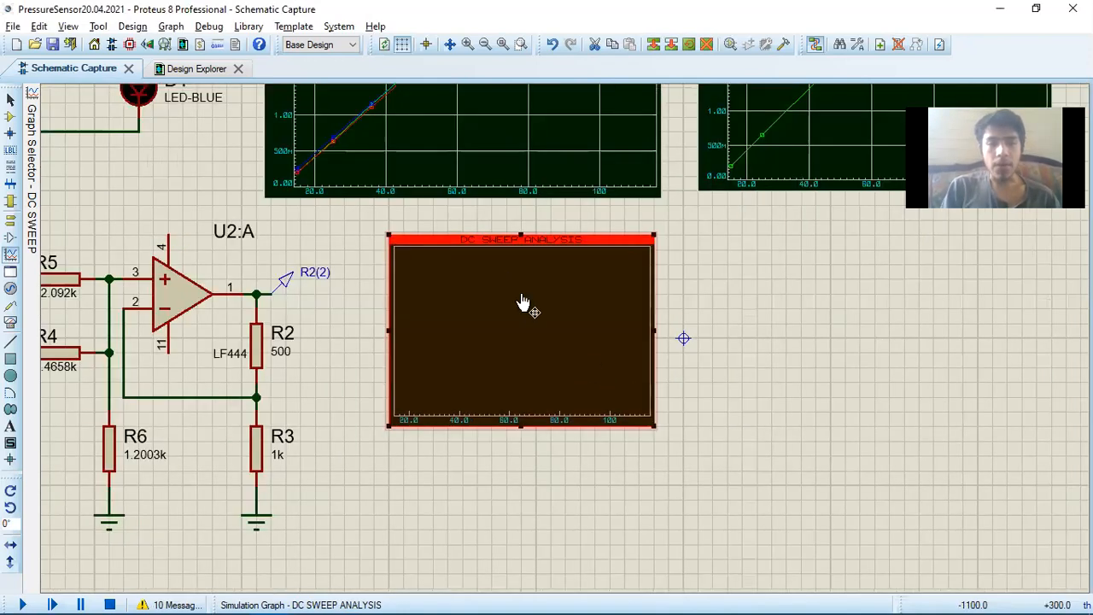
pyautogui.press('F7')
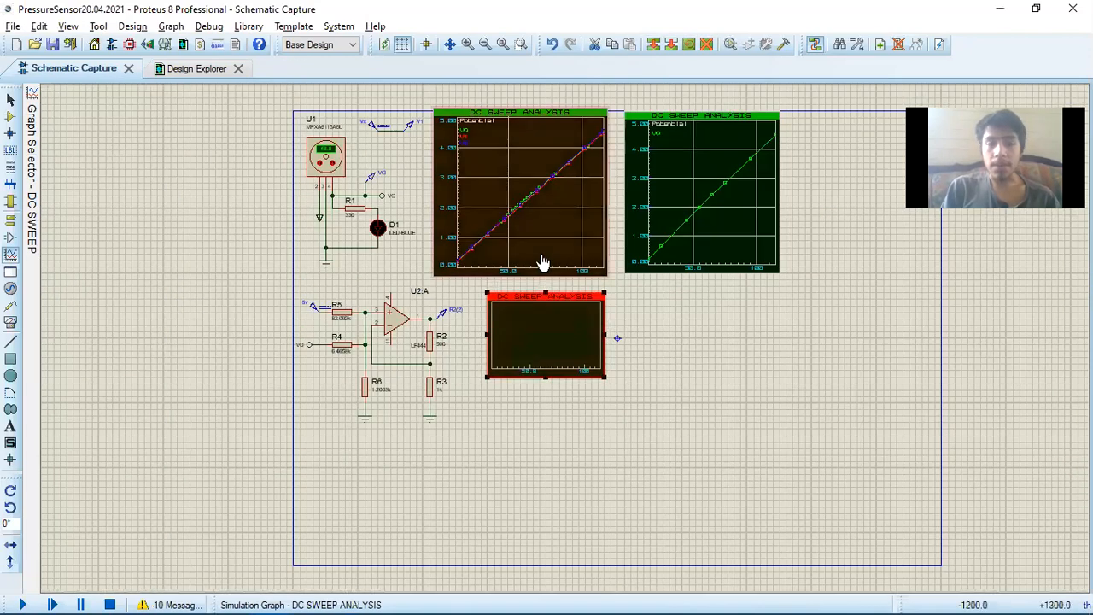
pyautogui.press('F6')
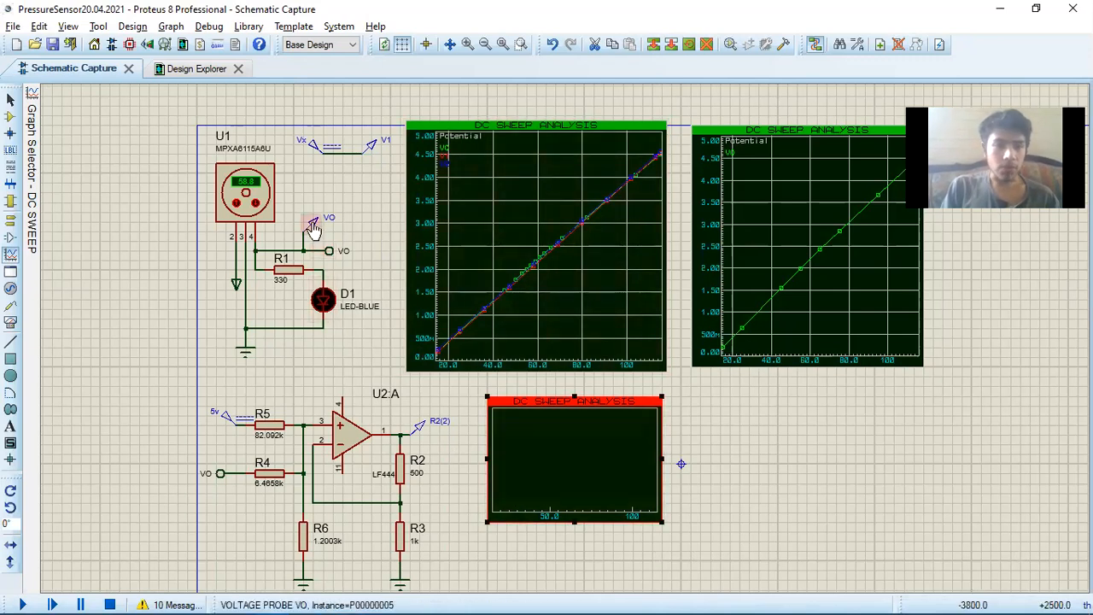
pyautogui.press('F7')
pyautogui.press('F6')
pyautogui.press('F6')
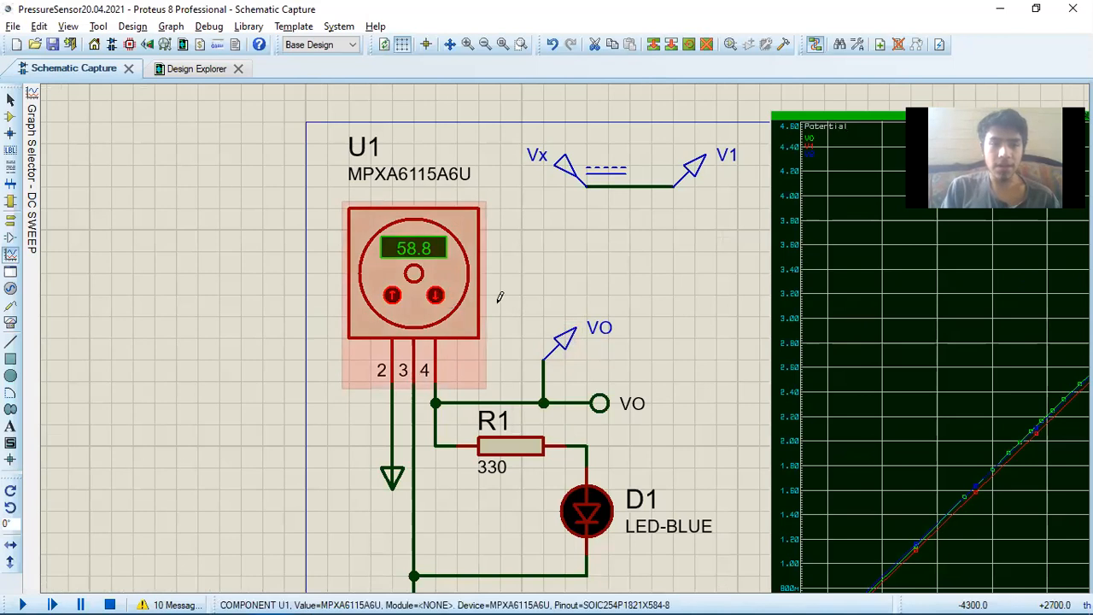
pyautogui.click(568, 347)
pyautogui.moveTo(567, 345); pyautogui.dragTo(827, 472)
pyautogui.scroll(-3, 741, 419)
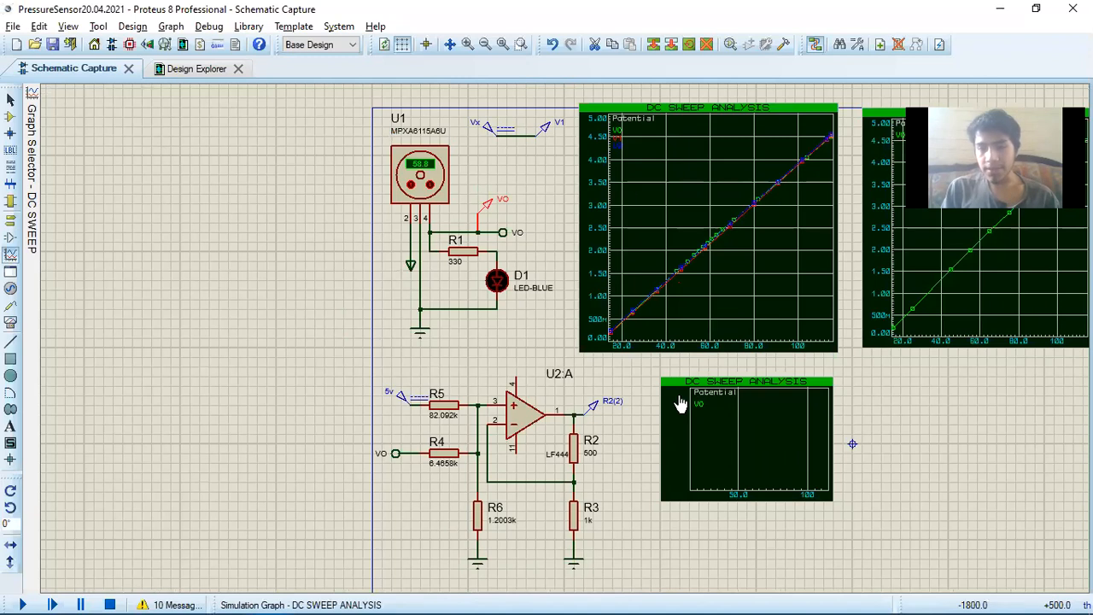
pyautogui.scroll(2, 748, 427)
pyautogui.scroll(1, 565, 345)
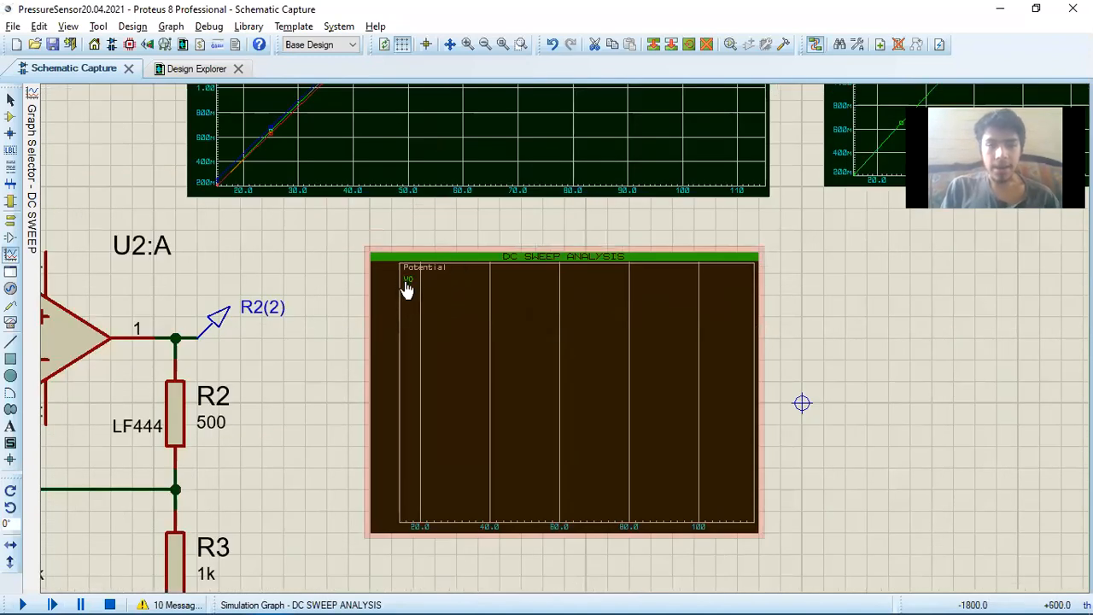
pyautogui.scroll(1, 406, 291)
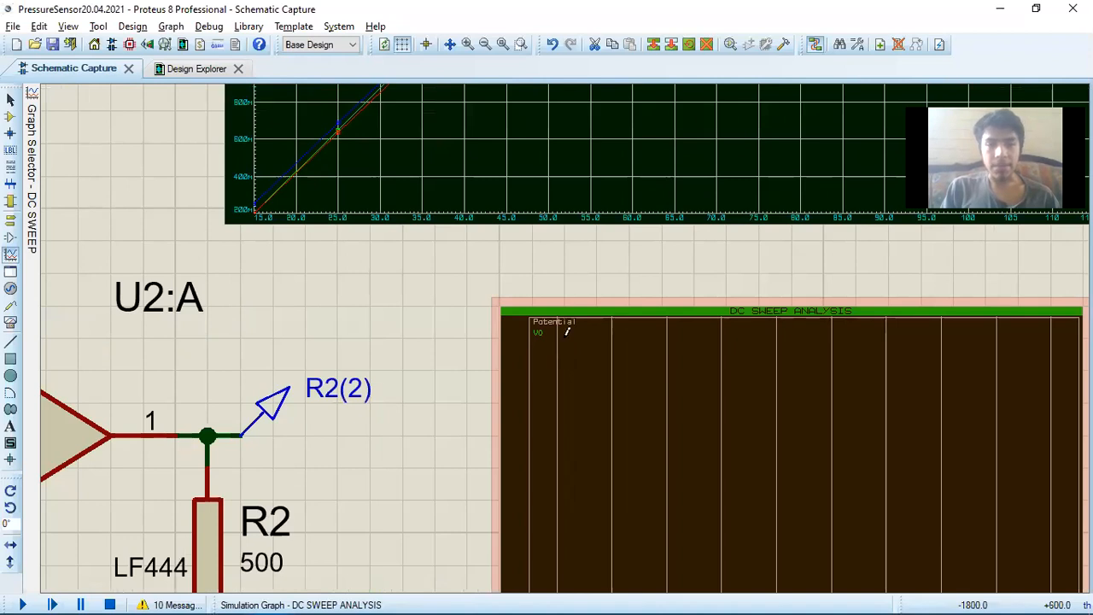
# Set the Pressure property of sensor U1 to the sweep variable X
pyautogui.scroll(-1, 565, 346)
pyautogui.scroll(-2, 553, 333)
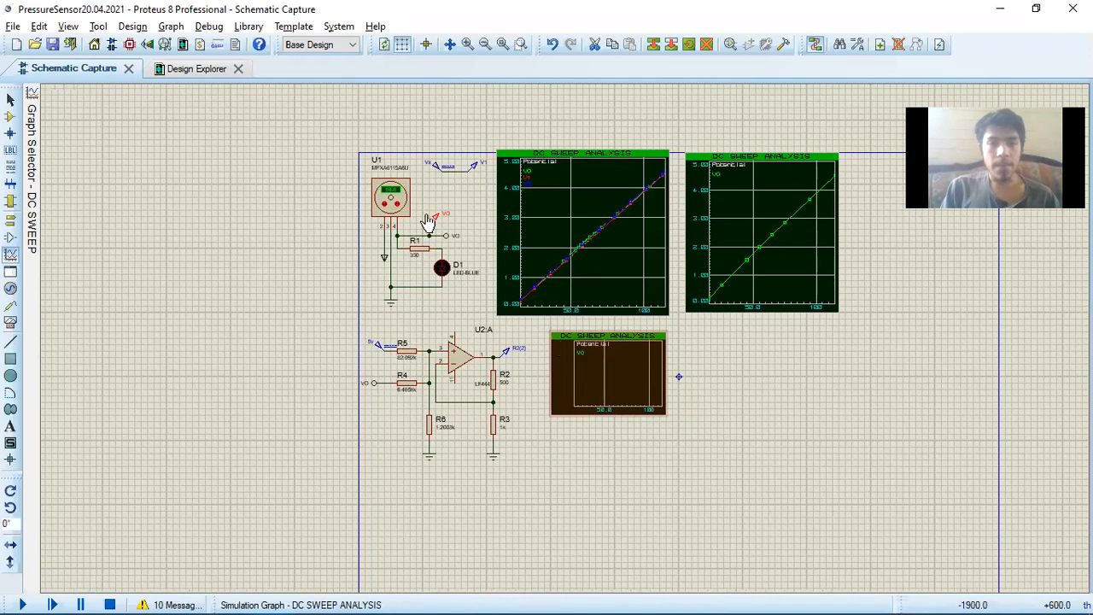
pyautogui.scroll(4, 636, 431)
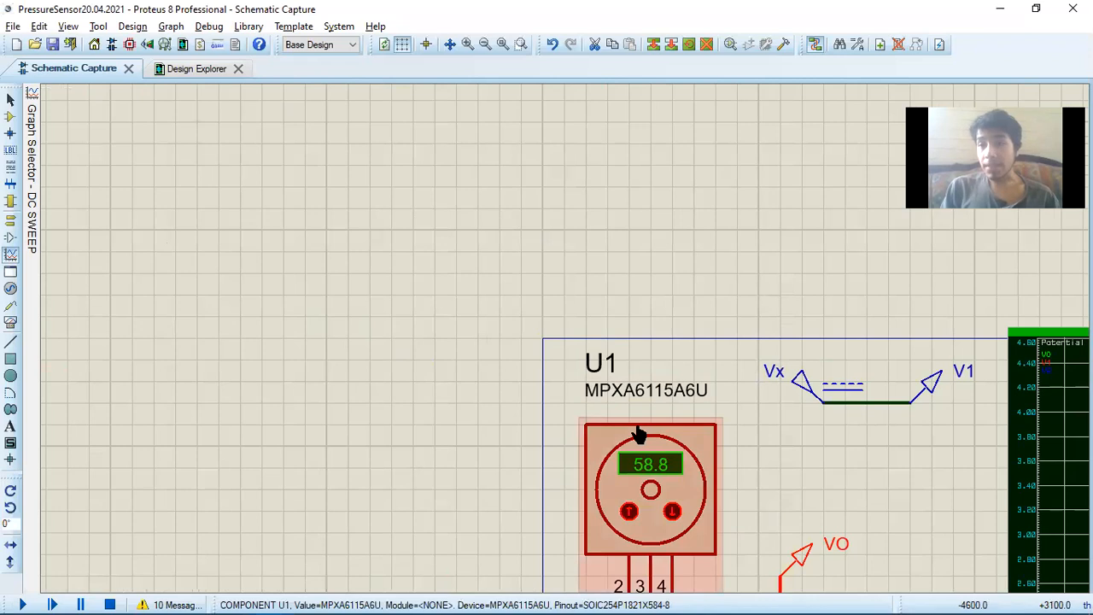
pyautogui.scroll(-2, 636, 431)
pyautogui.scroll(-1, 609, 403)
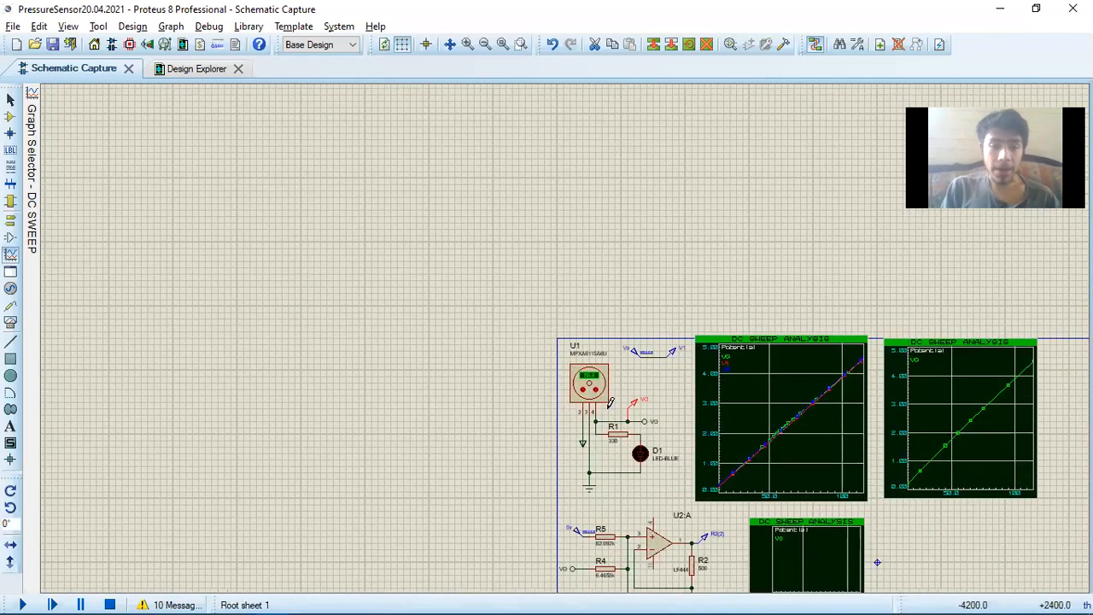
pyautogui.scroll(2, 609, 403)
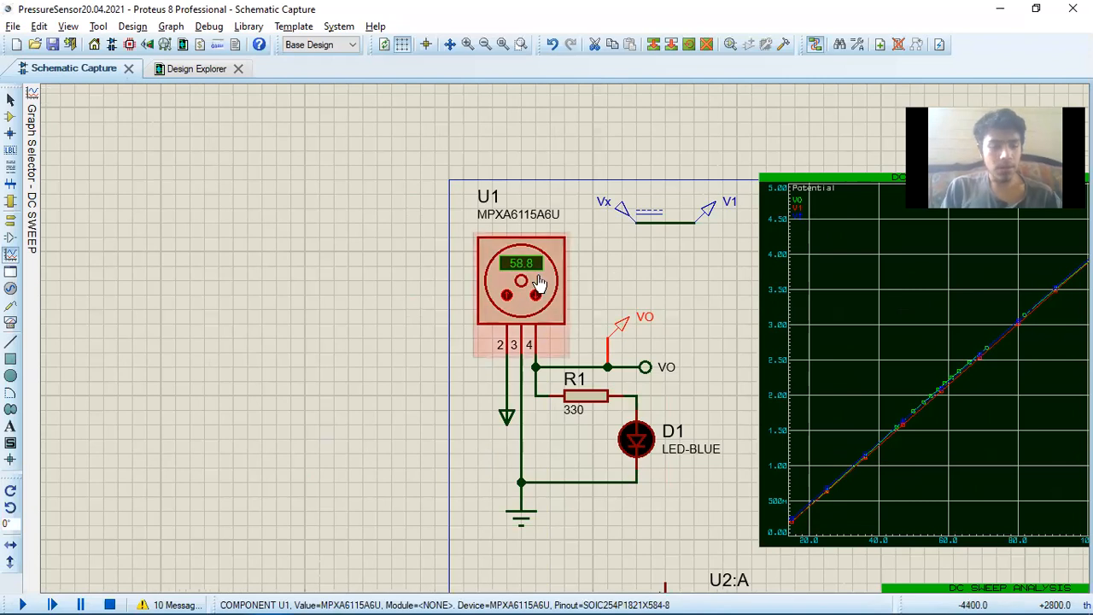
pyautogui.doubleClick(537, 282)
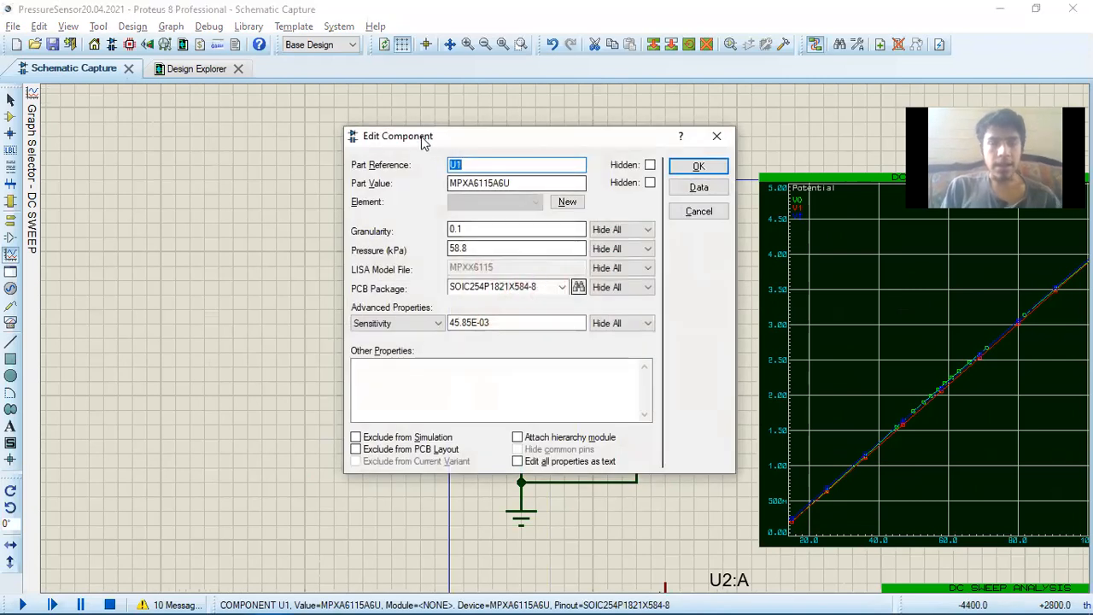
pyautogui.moveTo(407, 138); pyautogui.dragTo(147, 146)
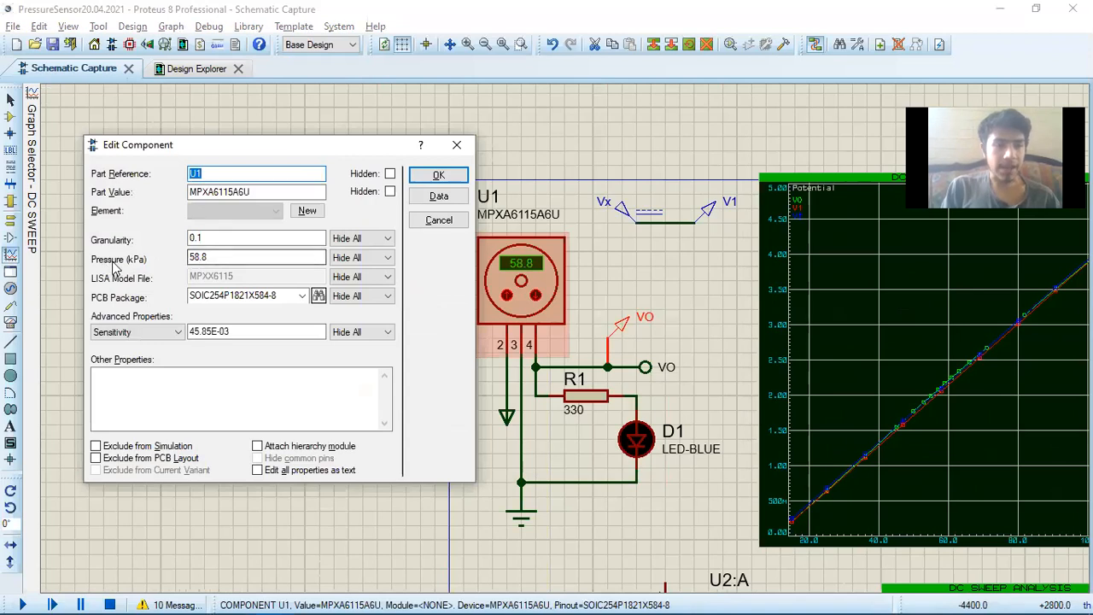
pyautogui.click(220, 260)
pyautogui.moveTo(220, 260); pyautogui.dragTo(168, 270)
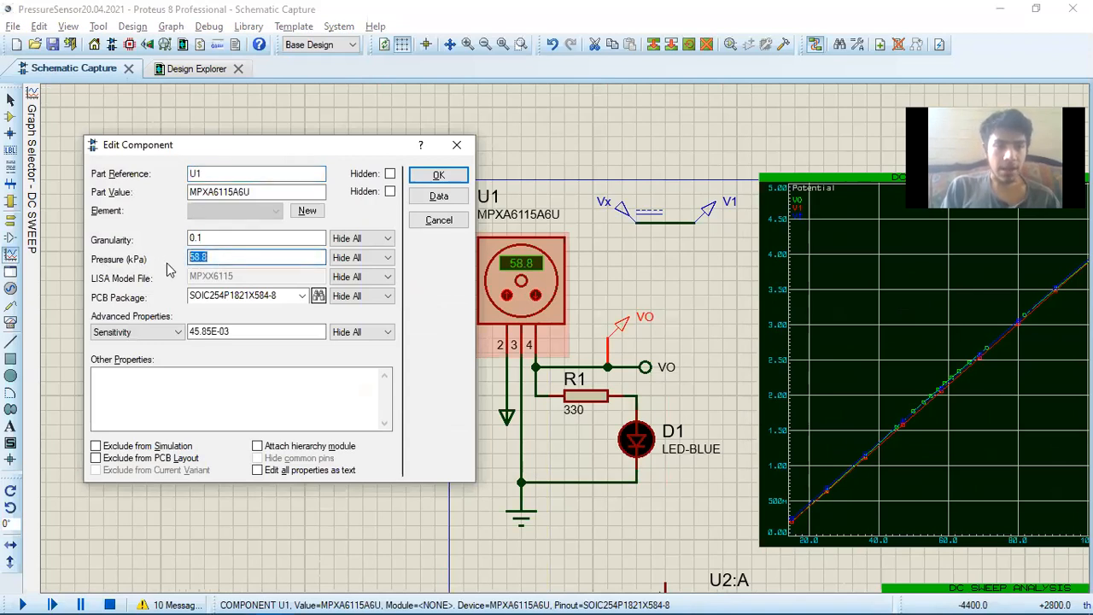
pyautogui.write('X')
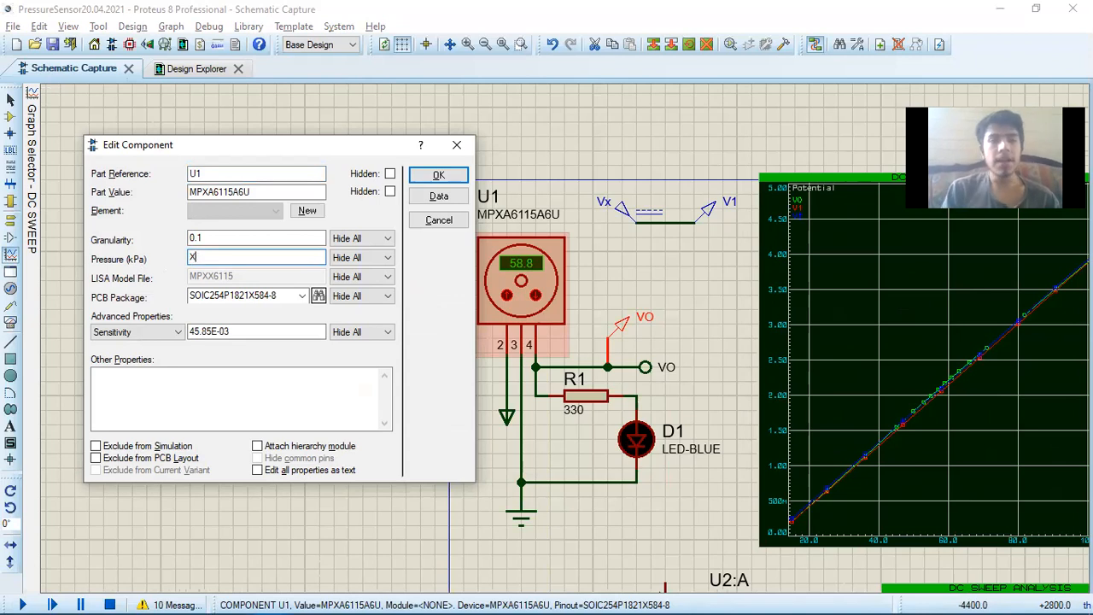
pyautogui.press('Return')
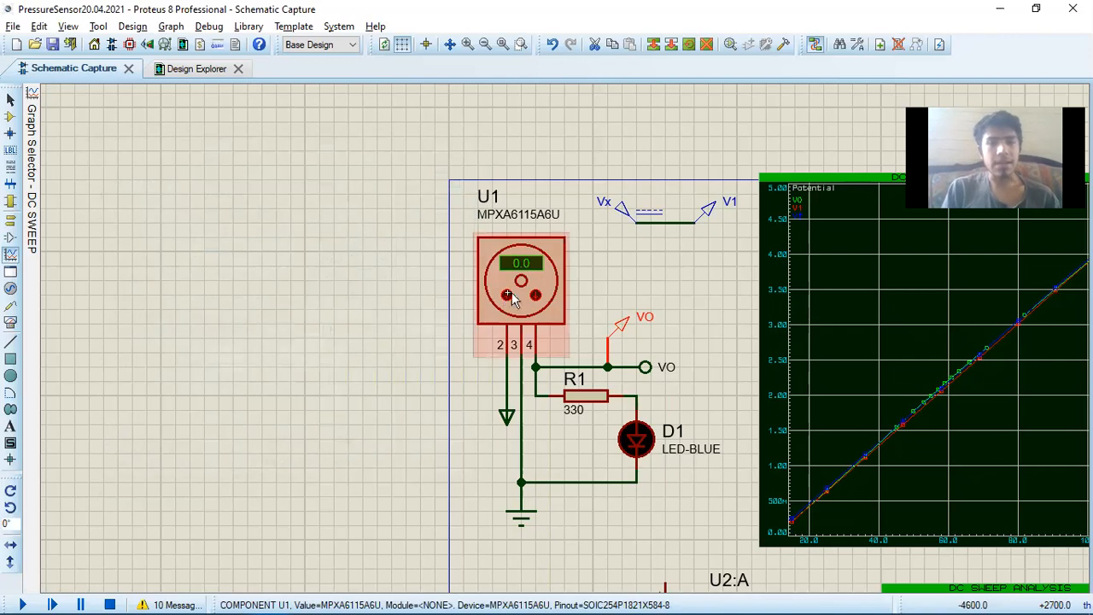
# Open the trace settings of VO on the new DC sweep graph and check its trace name and expression
pyautogui.scroll(-5, 599, 366)
pyautogui.scroll(5, 636, 386)
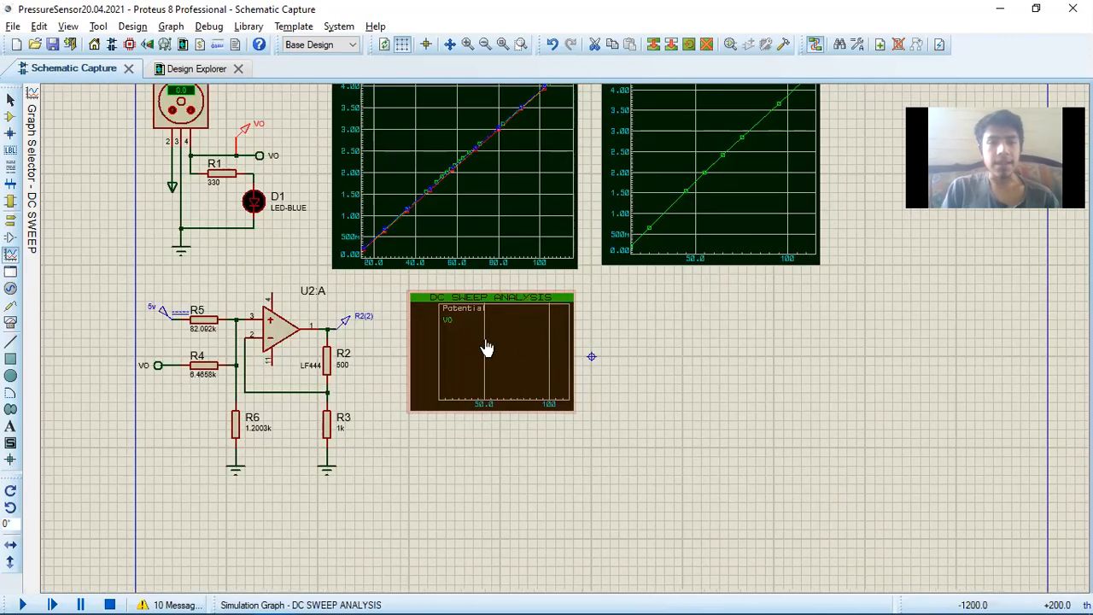
pyautogui.scroll(1, 559, 343)
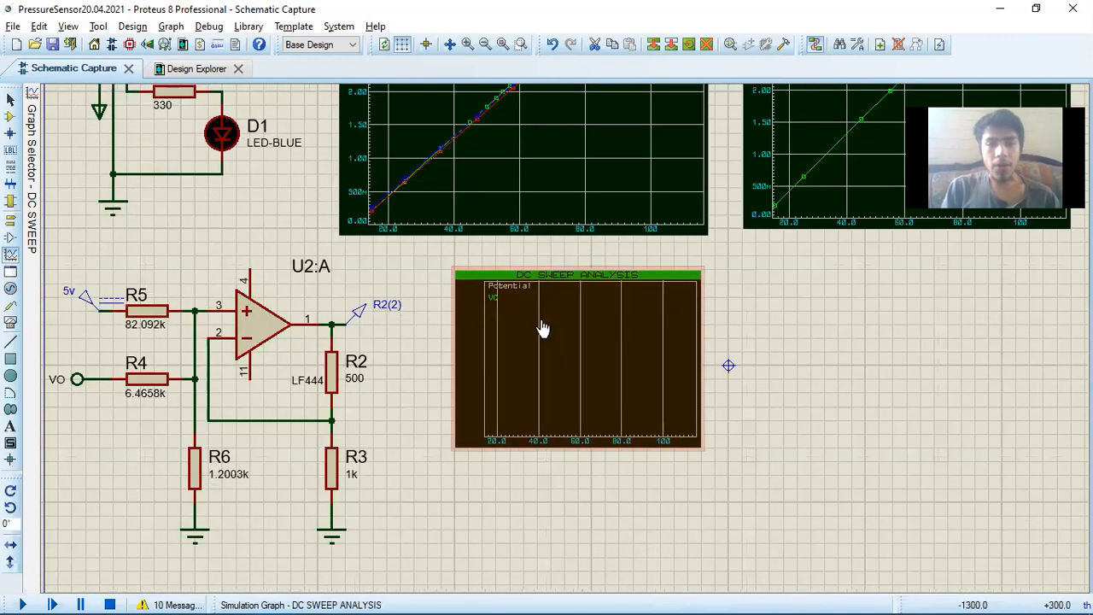
pyautogui.scroll(2, 512, 312)
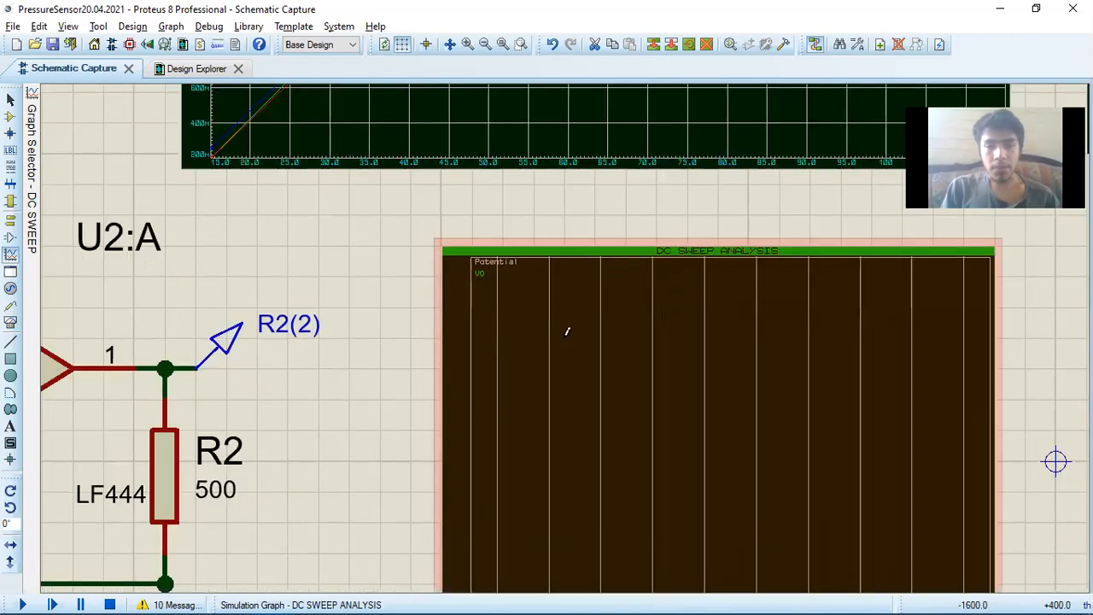
pyautogui.click(479, 274)
pyautogui.click(480, 274)
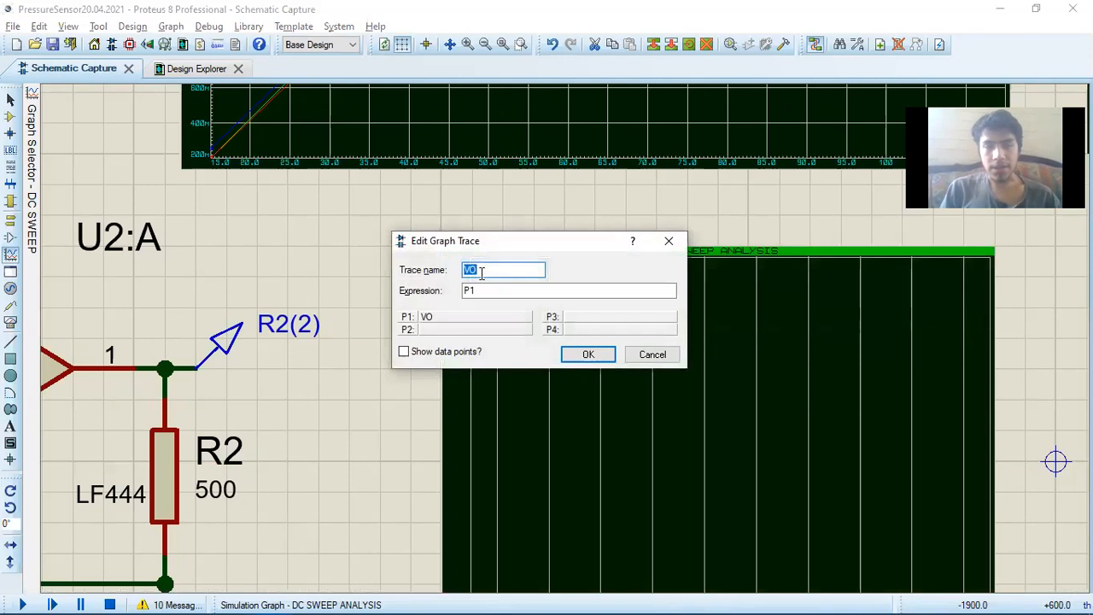
pyautogui.press('Return')
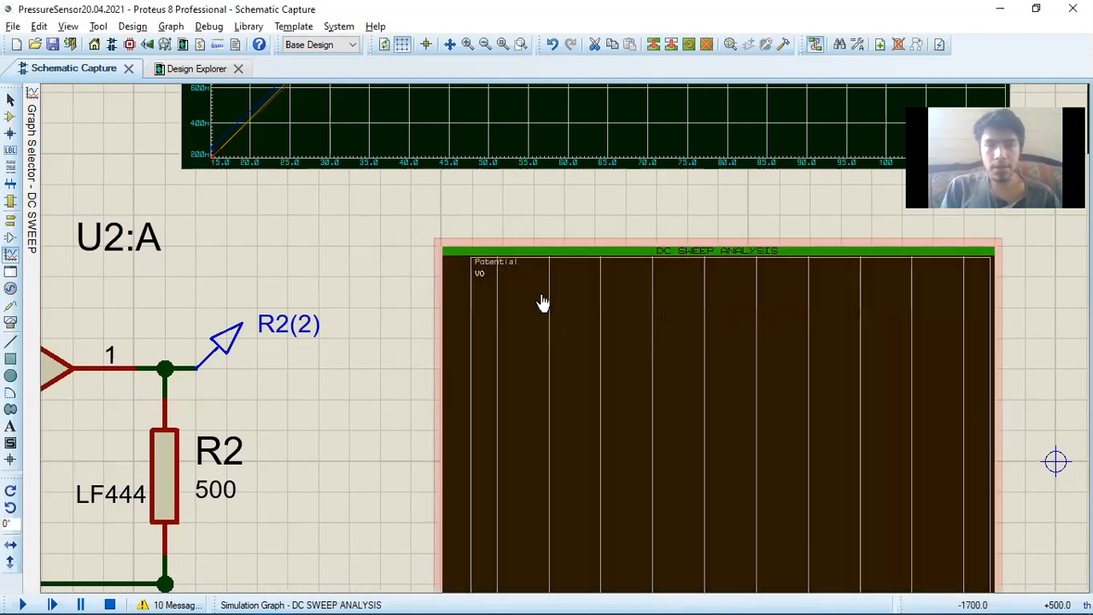
pyautogui.click(480, 275)
pyautogui.press('Return')
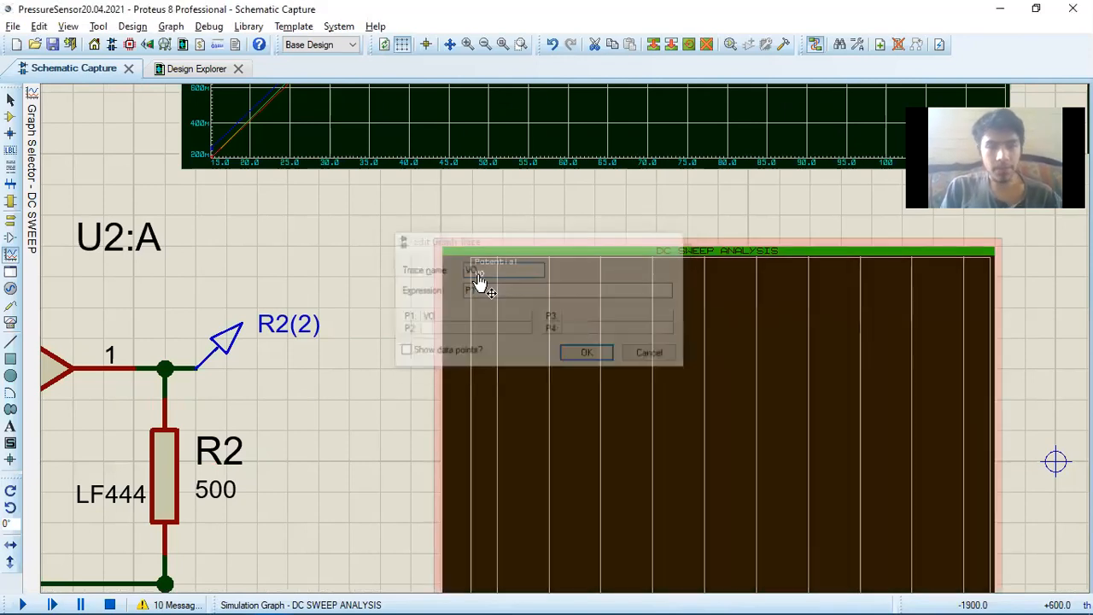
# Reopen the trace settings of VO on the DC sweep graph beside U2:A
pyautogui.scroll(1, 566, 332)
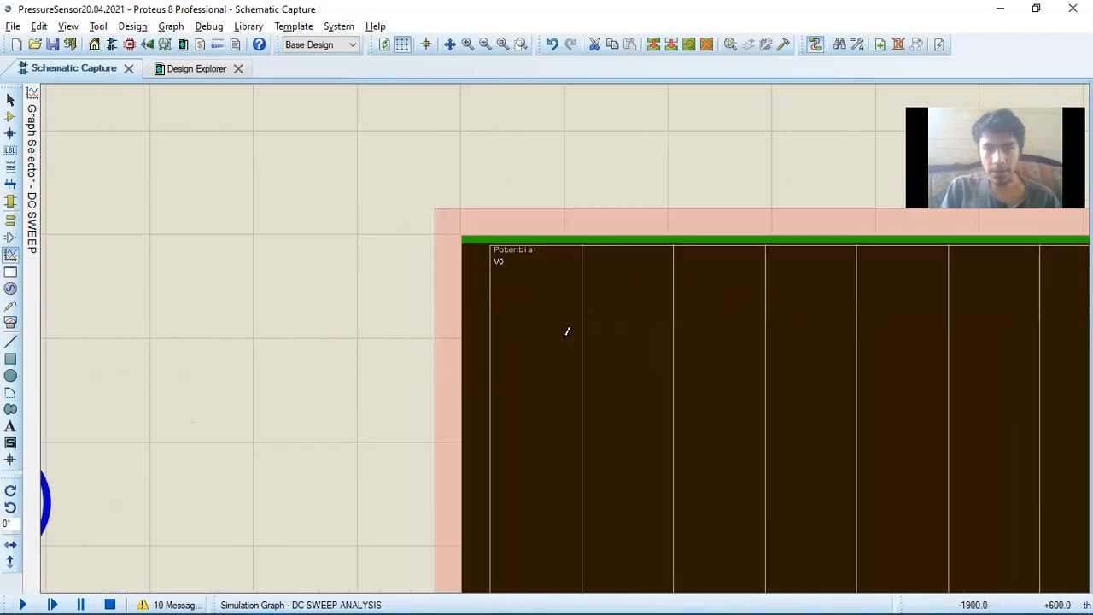
pyautogui.doubleClick(496, 261)
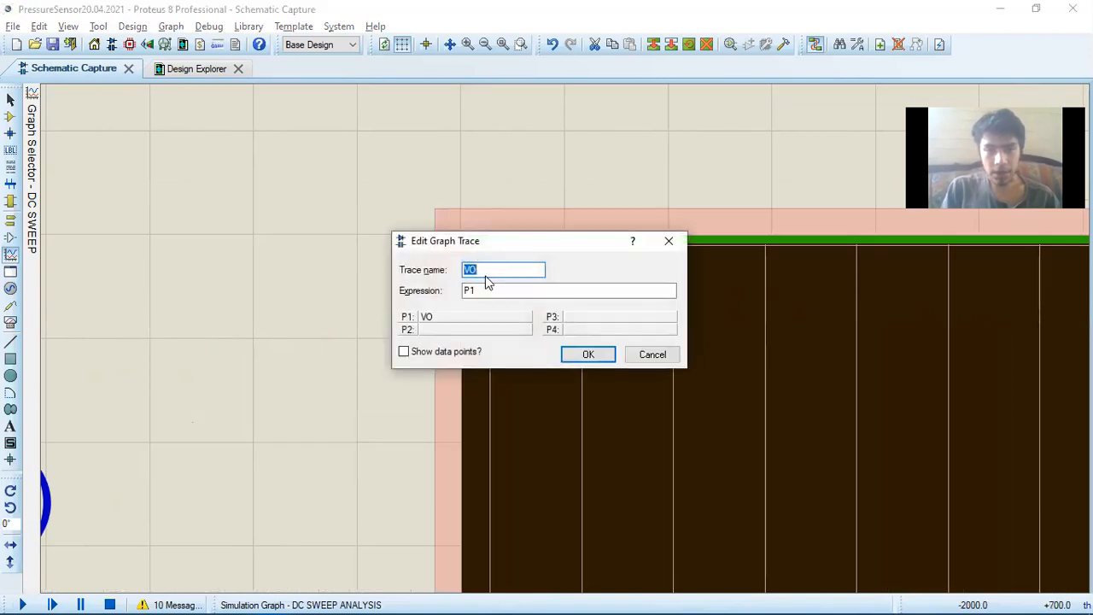
pyautogui.click(485, 288)
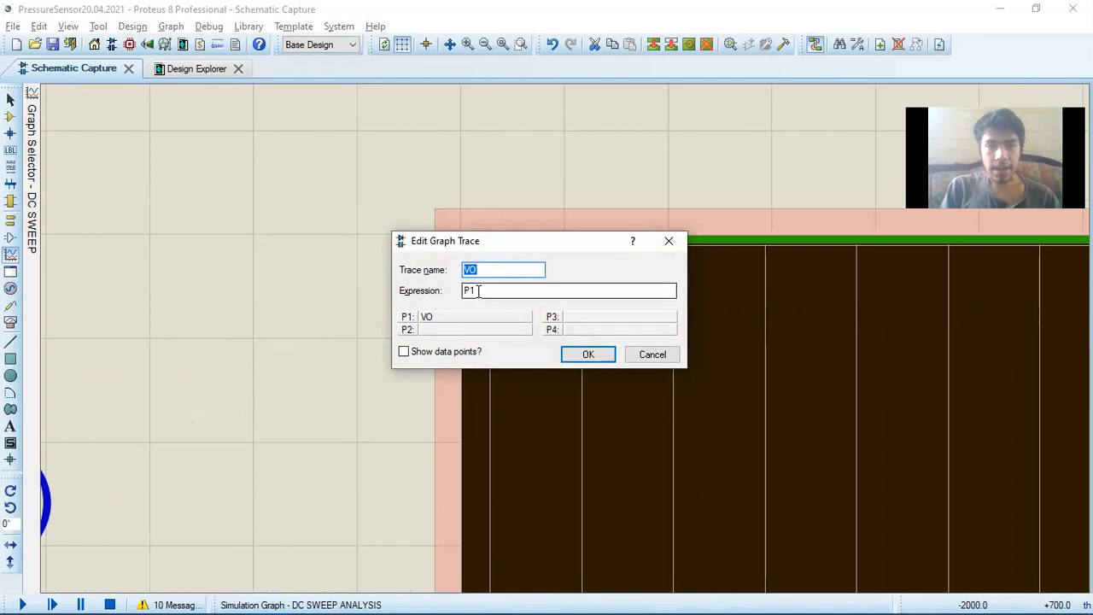
pyautogui.write("'")
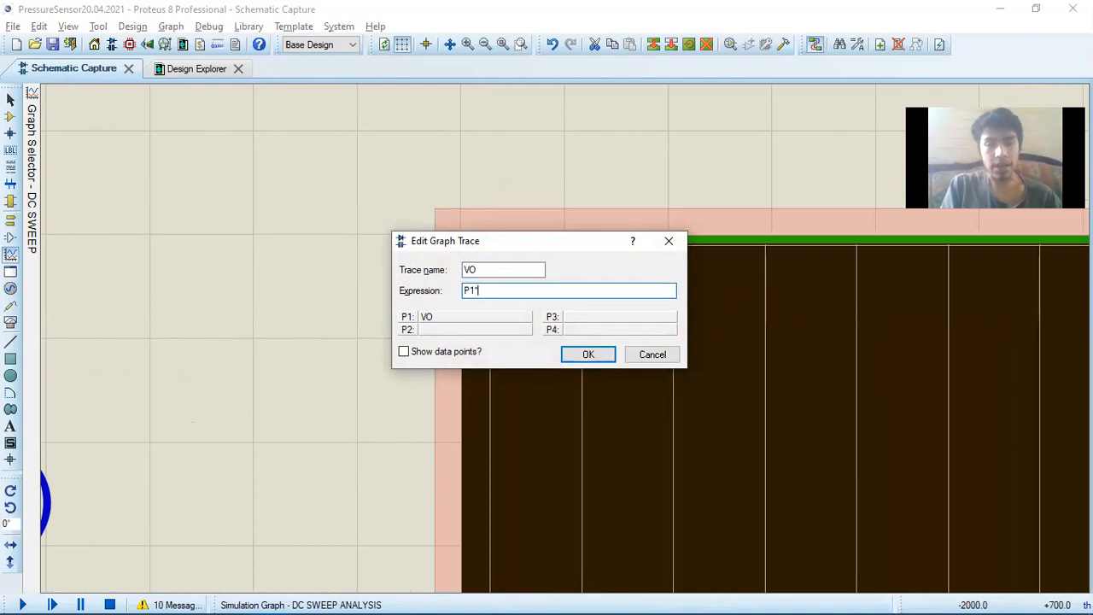
pyautogui.write('15')
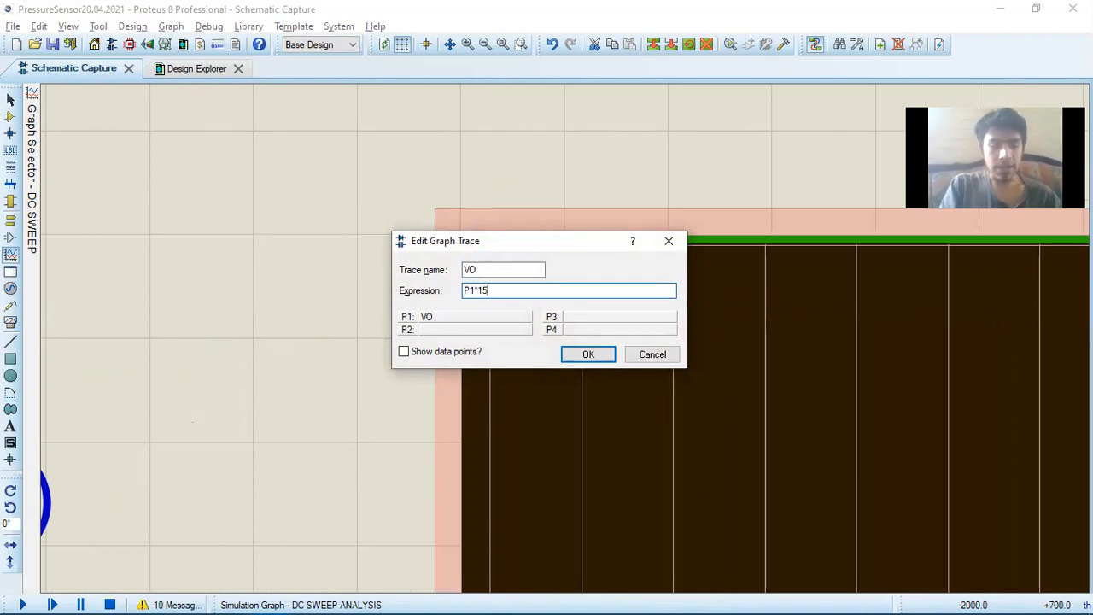
pyautogui.press('BackSpace')
pyautogui.press('BackSpace')
pyautogui.press('BackSpace')
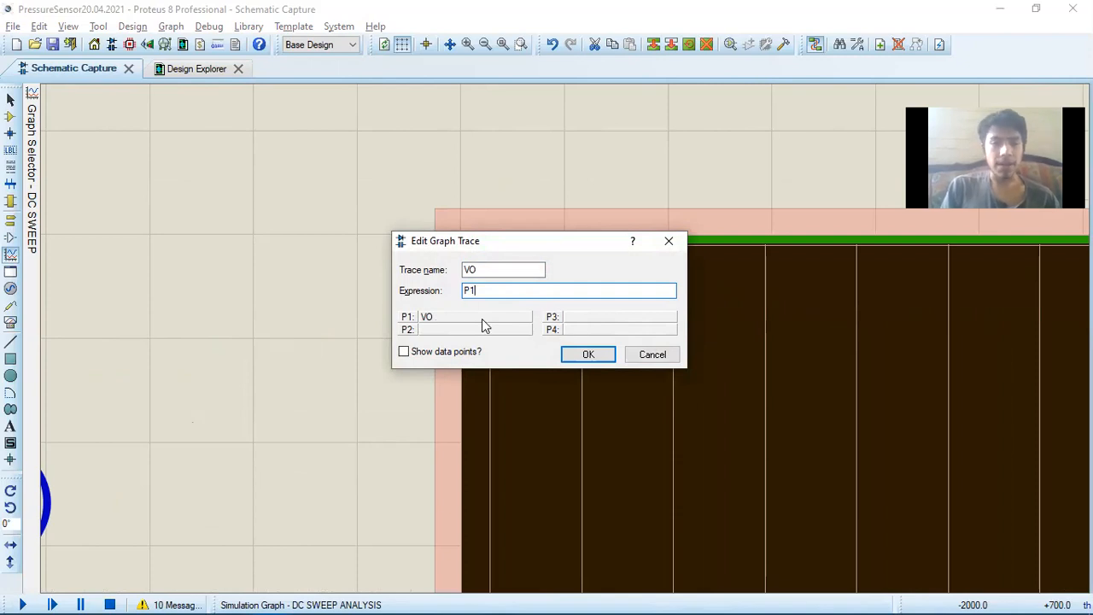
# Enable showing data points for the VO trace and apply the trace settings
pyautogui.click(408, 355)
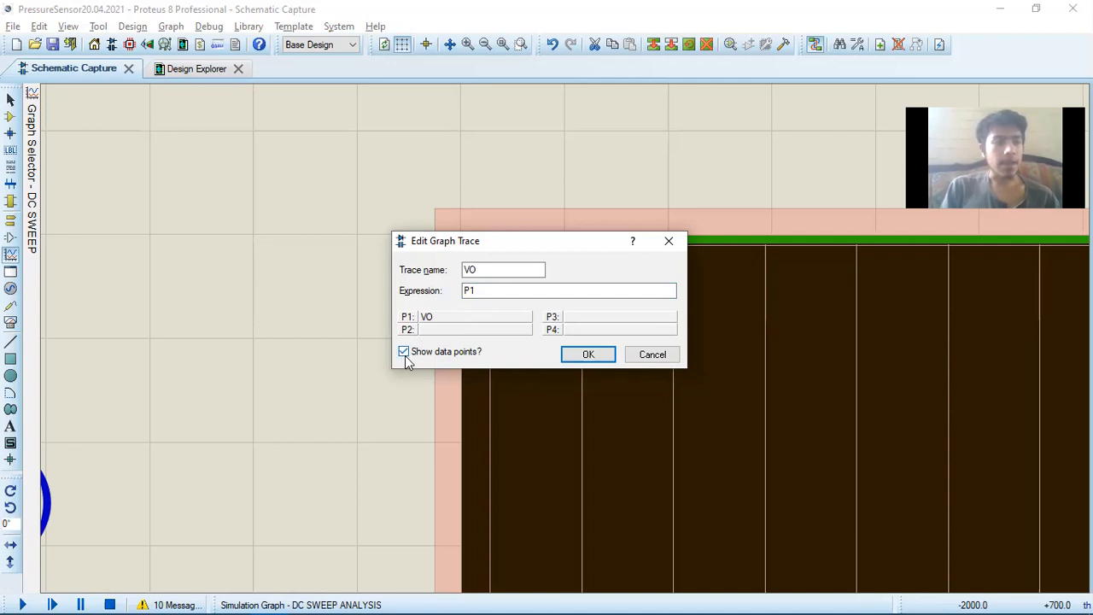
pyautogui.click(587, 355)
# Simulate the DC sweep graph beside U2:A, view the simulation log, and return to the schematic
pyautogui.scroll(-3, 571, 349)
pyautogui.scroll(2, 566, 344)
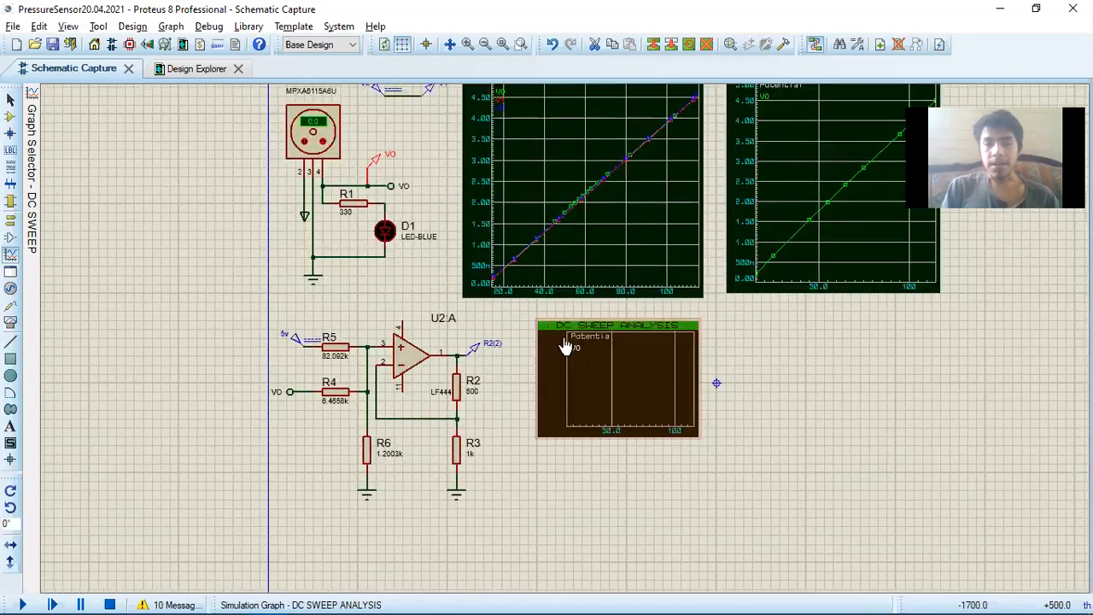
pyautogui.scroll(1, 566, 344)
pyautogui.scroll(1, 563, 344)
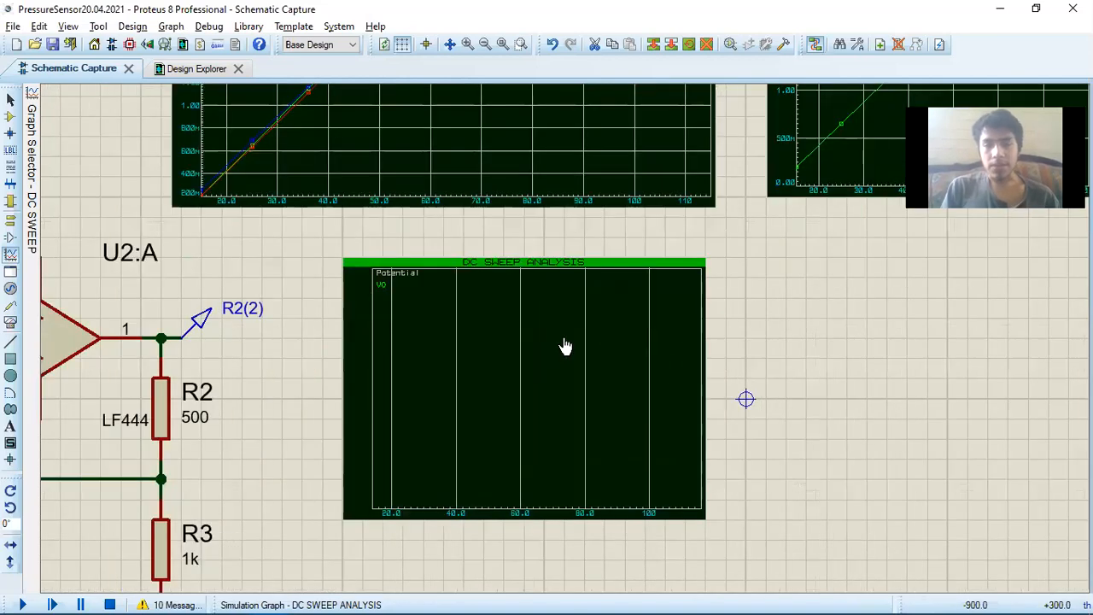
pyautogui.click(413, 356)
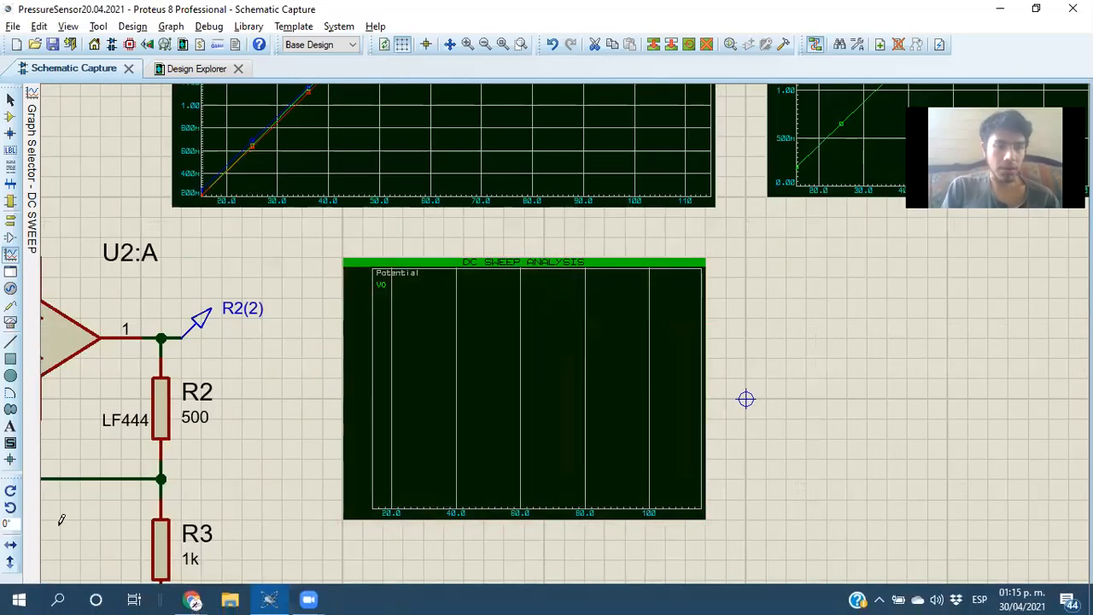
pyautogui.click(530, 309)
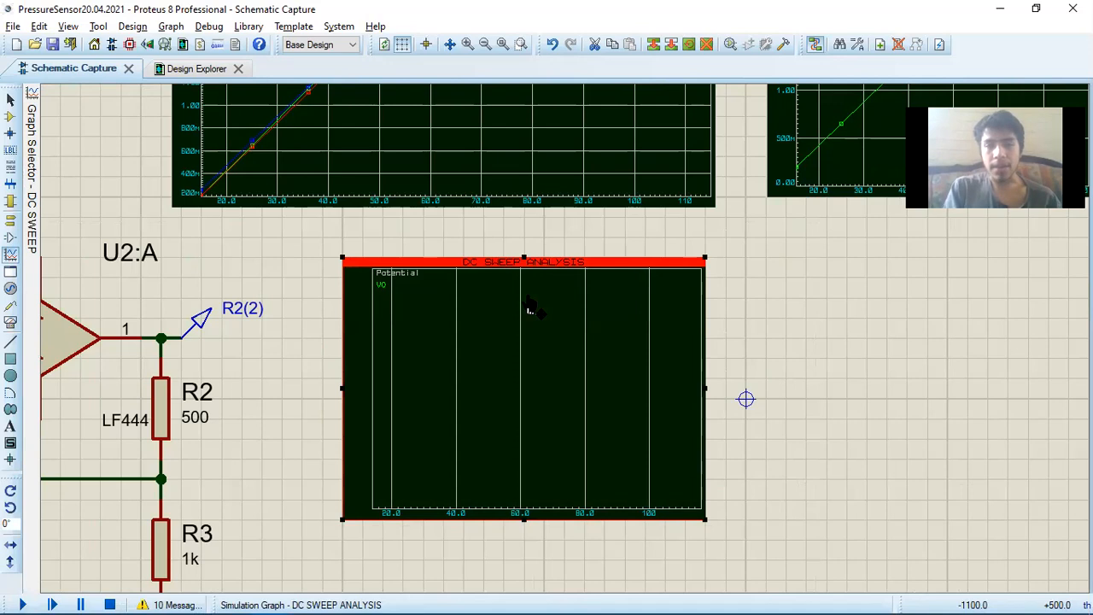
pyautogui.press('space')
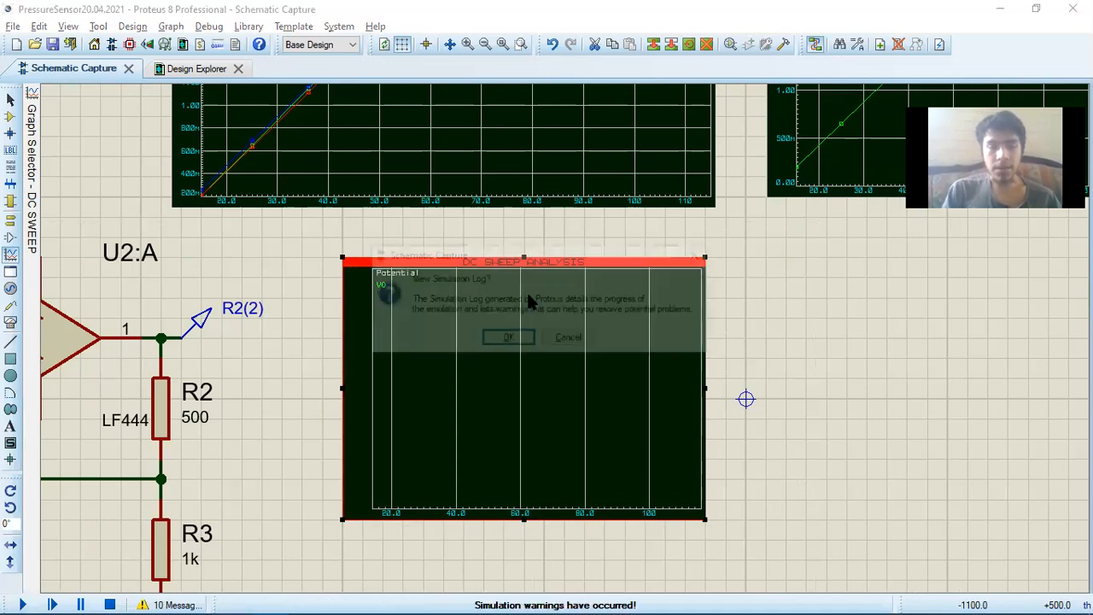
pyautogui.press('Return')
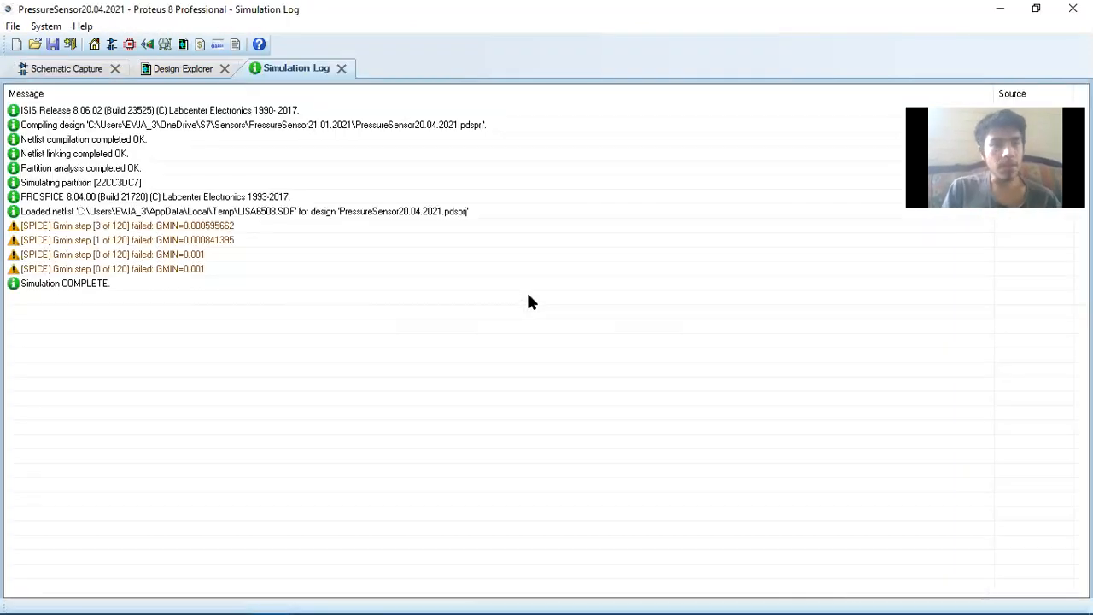
pyautogui.click(81, 69)
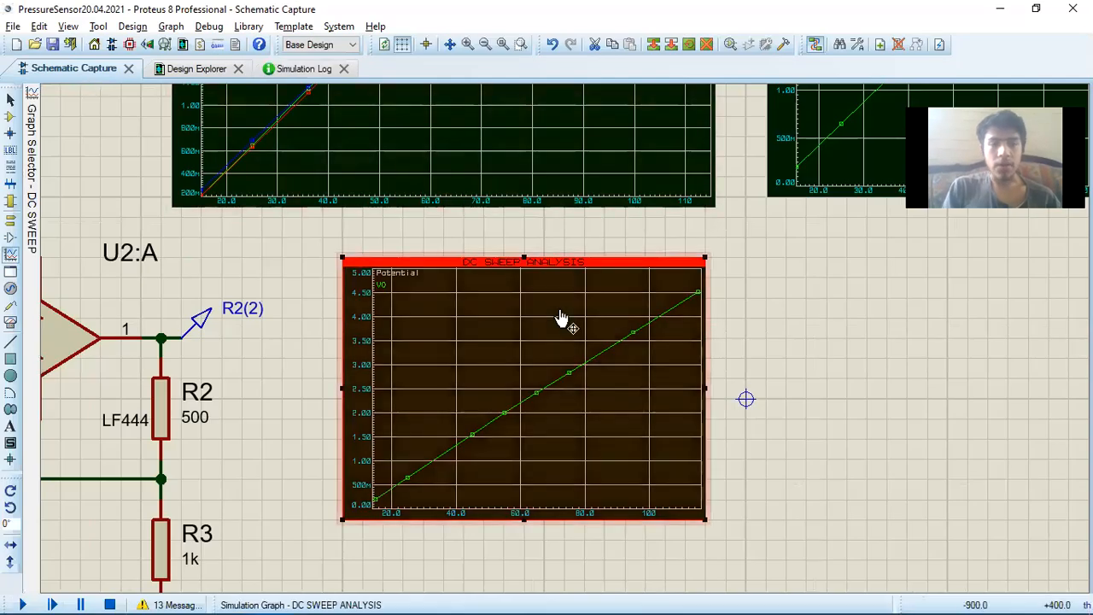
# Examine the plotted VO curve on the new DC sweep graph, including its start point and axis scales
pyautogui.scroll(-1, 565, 325)
pyautogui.scroll(1, 566, 345)
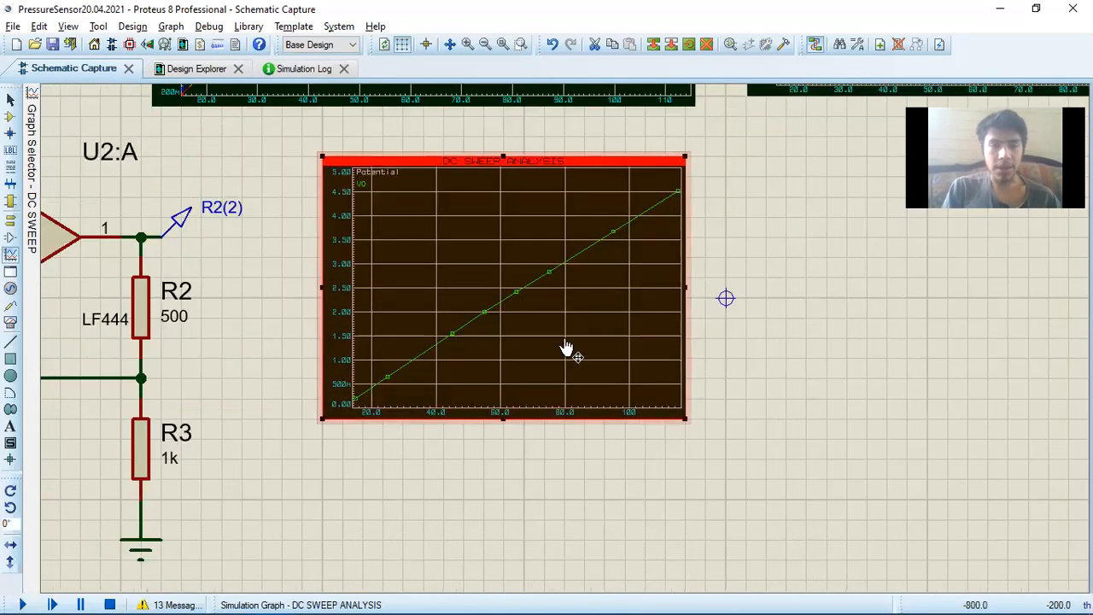
pyautogui.scroll(1, 566, 349)
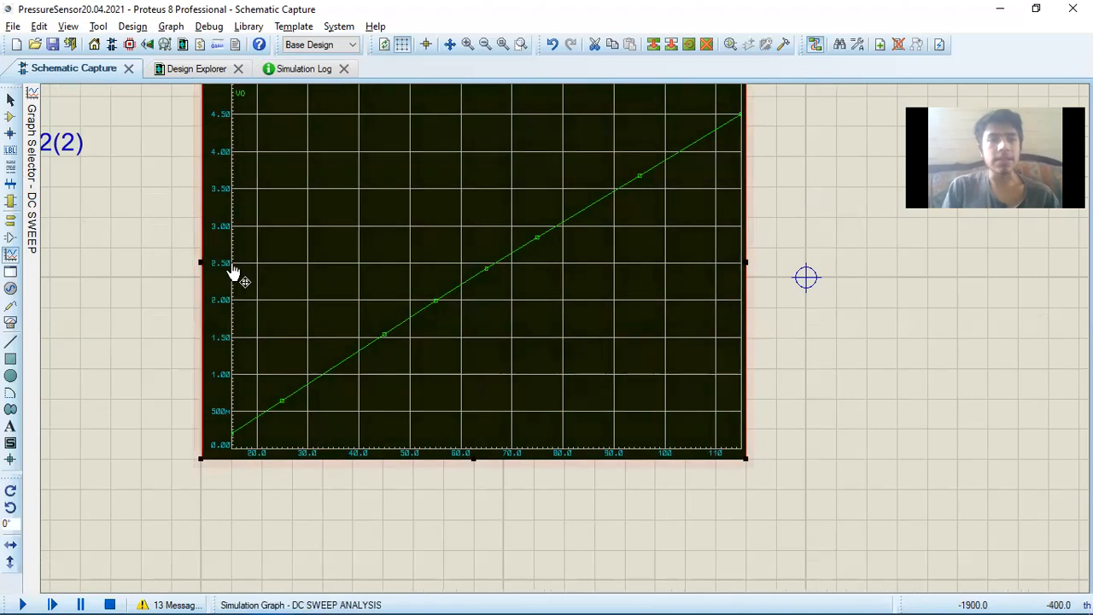
pyautogui.scroll(-1, 234, 271)
pyautogui.scroll(1, 408, 306)
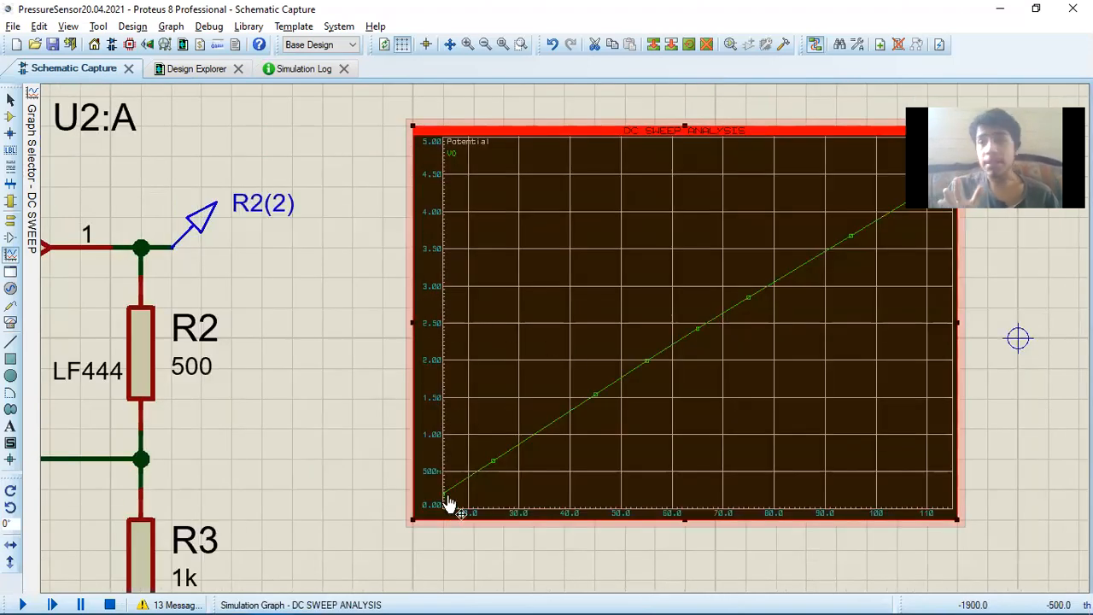
pyautogui.scroll(4, 448, 504)
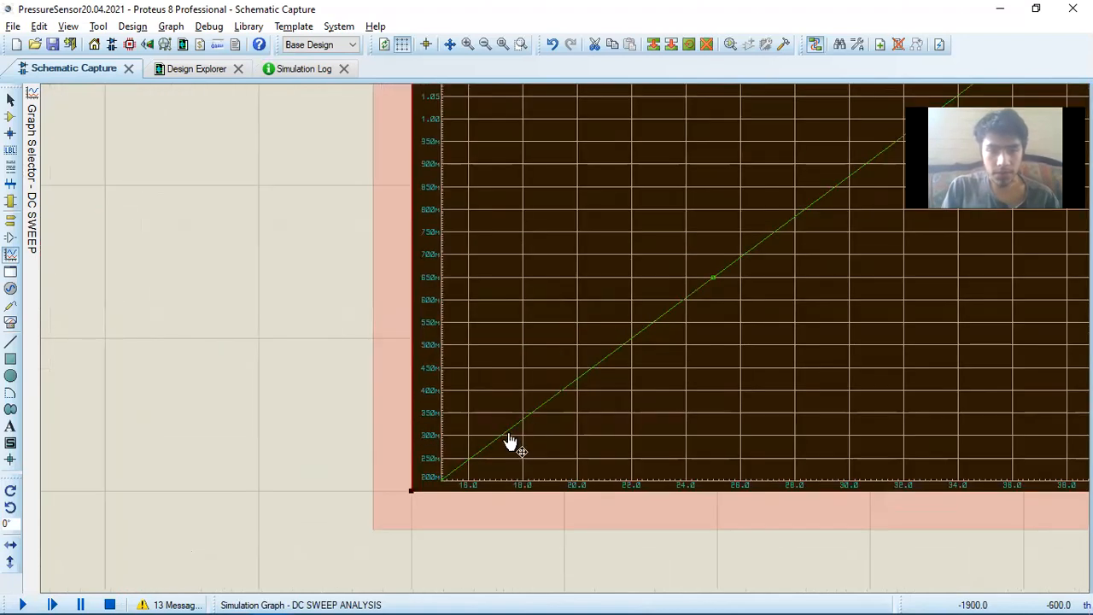
pyautogui.scroll(2, 445, 468)
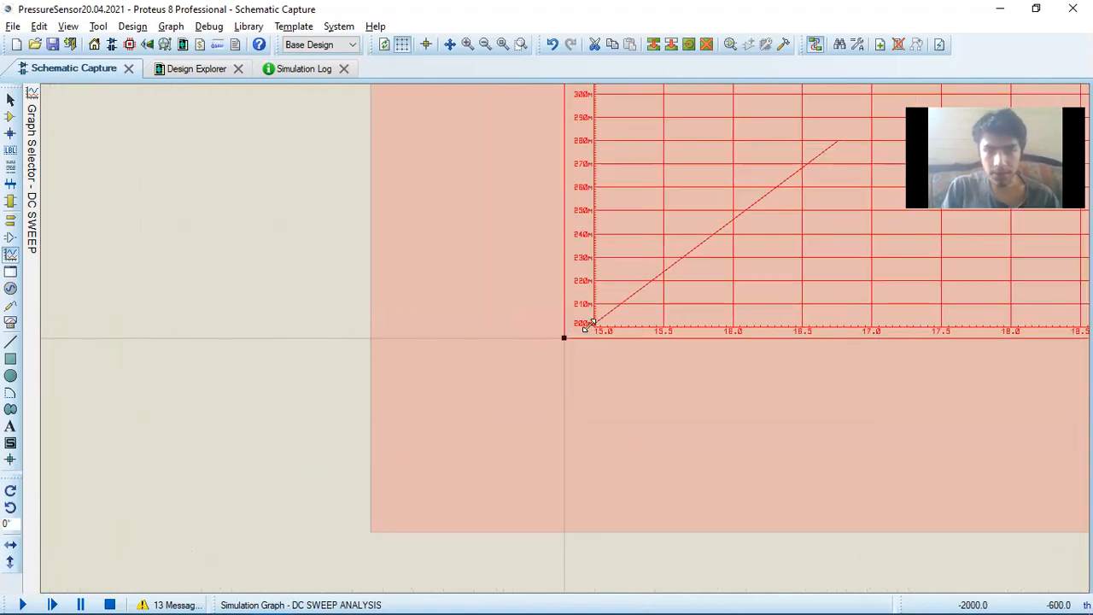
pyautogui.scroll(-3, 562, 338)
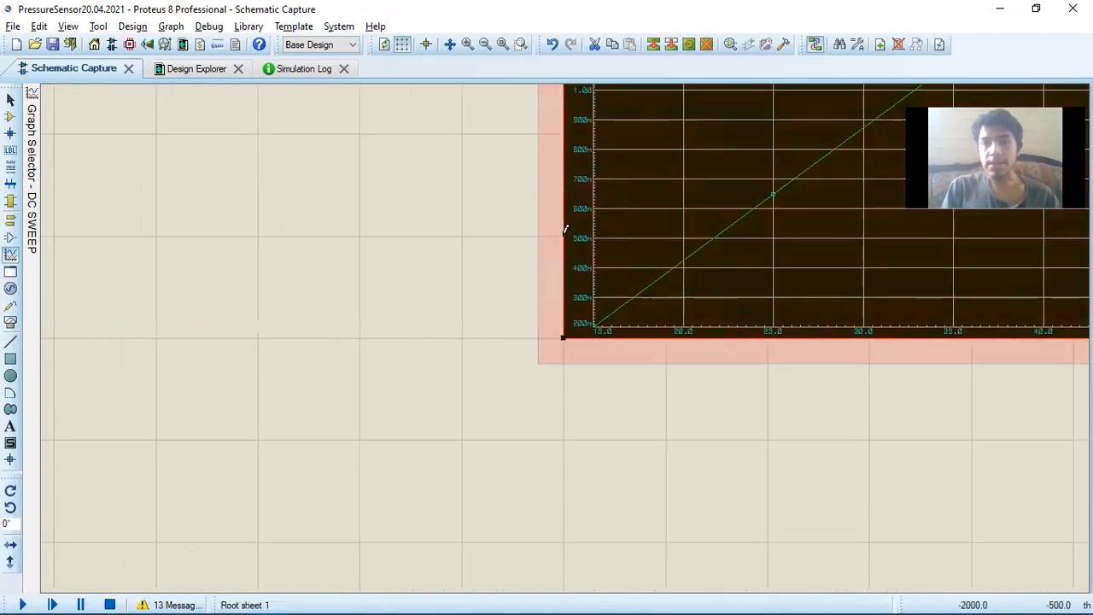
pyautogui.scroll(-5, 563, 299)
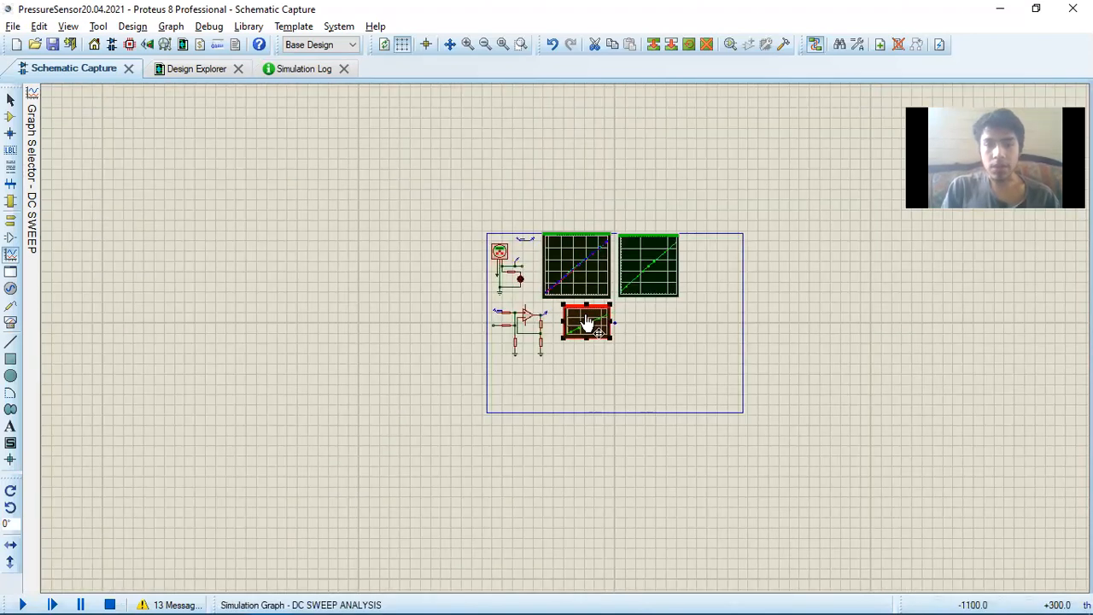
pyautogui.scroll(5, 586, 320)
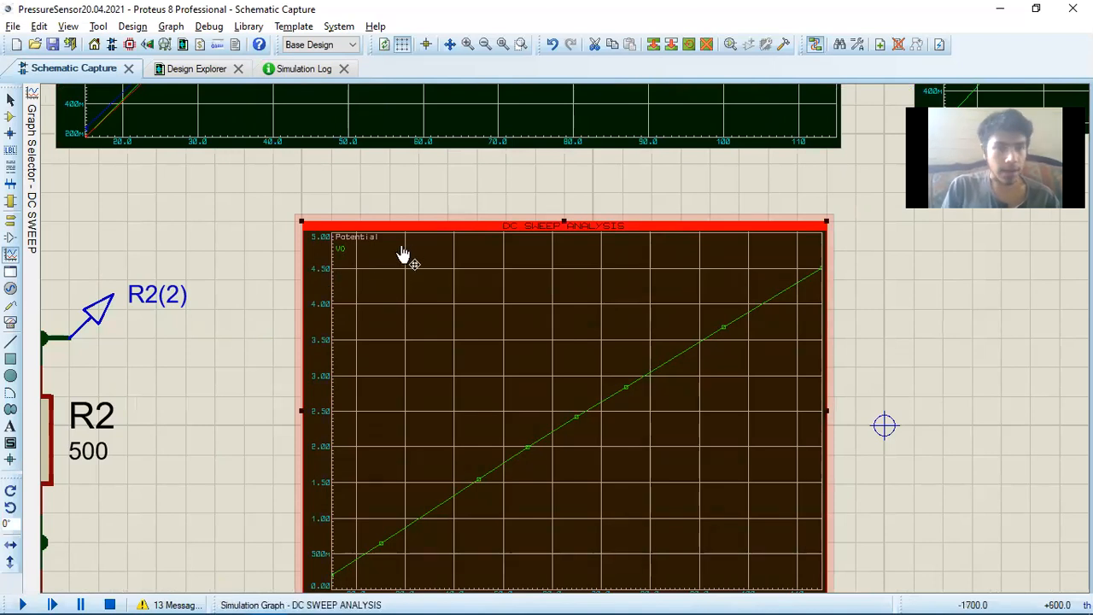
# Compare the new graph's VO curve with the two existing DC sweep graphs above it
pyautogui.scroll(-4, 742, 266)
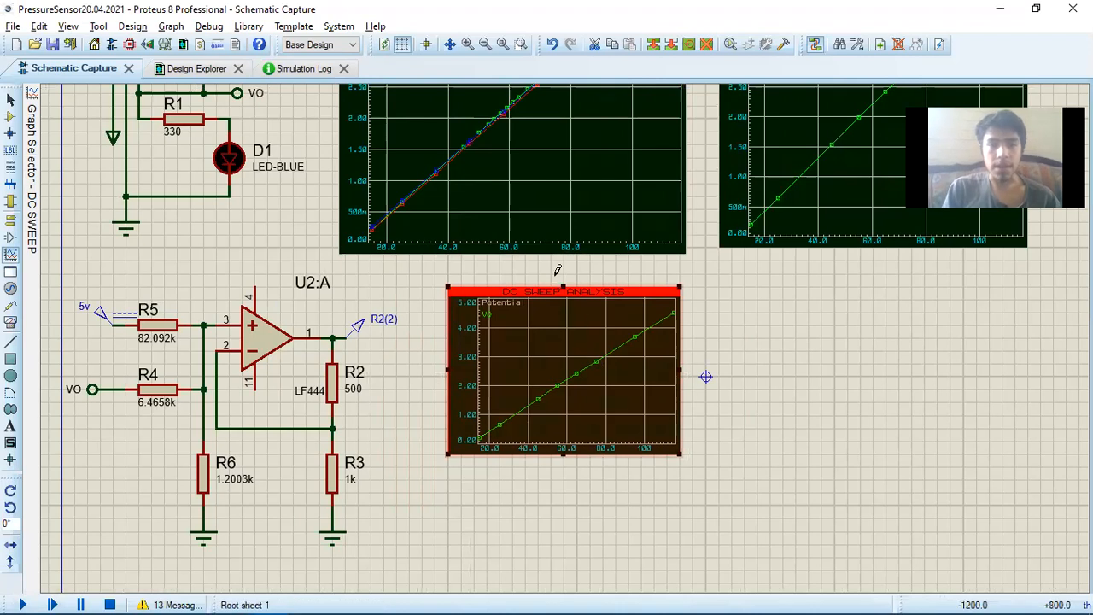
pyautogui.scroll(-2, 559, 303)
pyautogui.scroll(1, 564, 345)
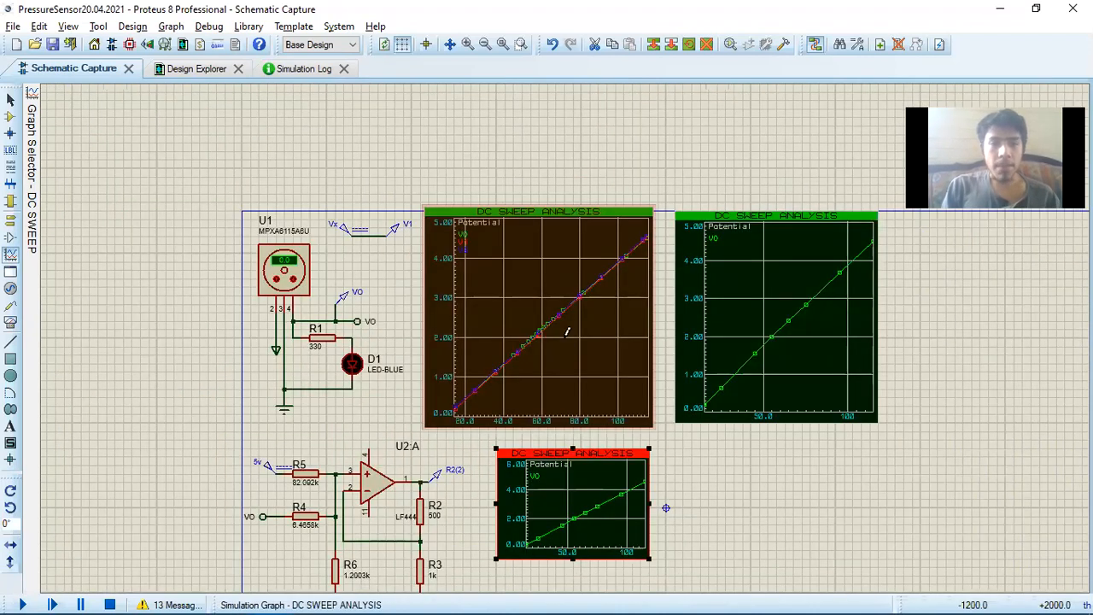
pyautogui.scroll(1, 565, 341)
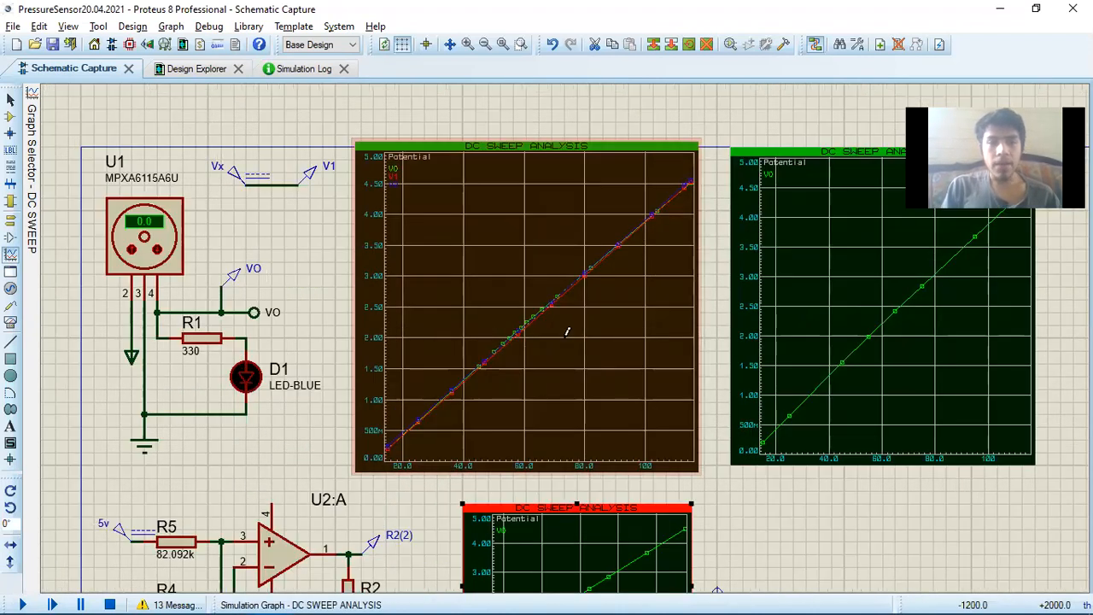
pyautogui.scroll(-2, 566, 334)
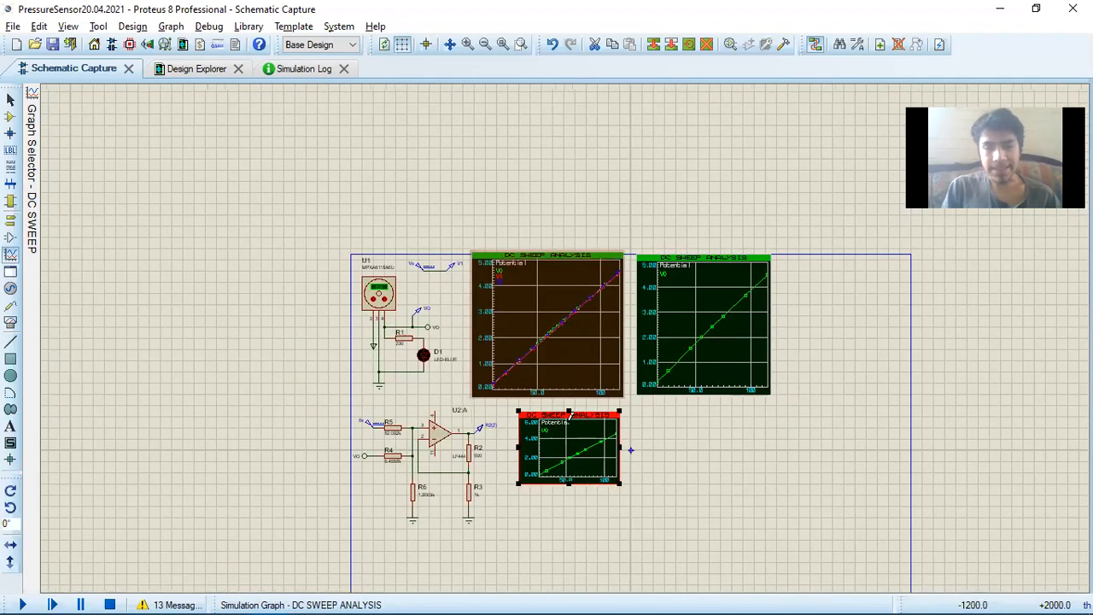
pyautogui.scroll(1, 566, 347)
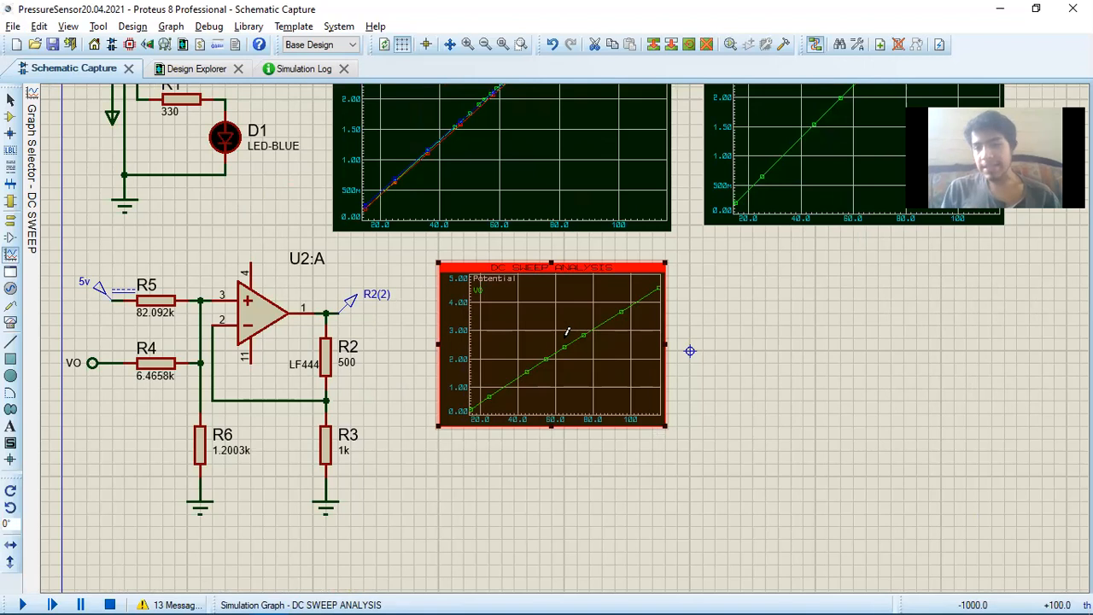
pyautogui.scroll(-1, 483, 206)
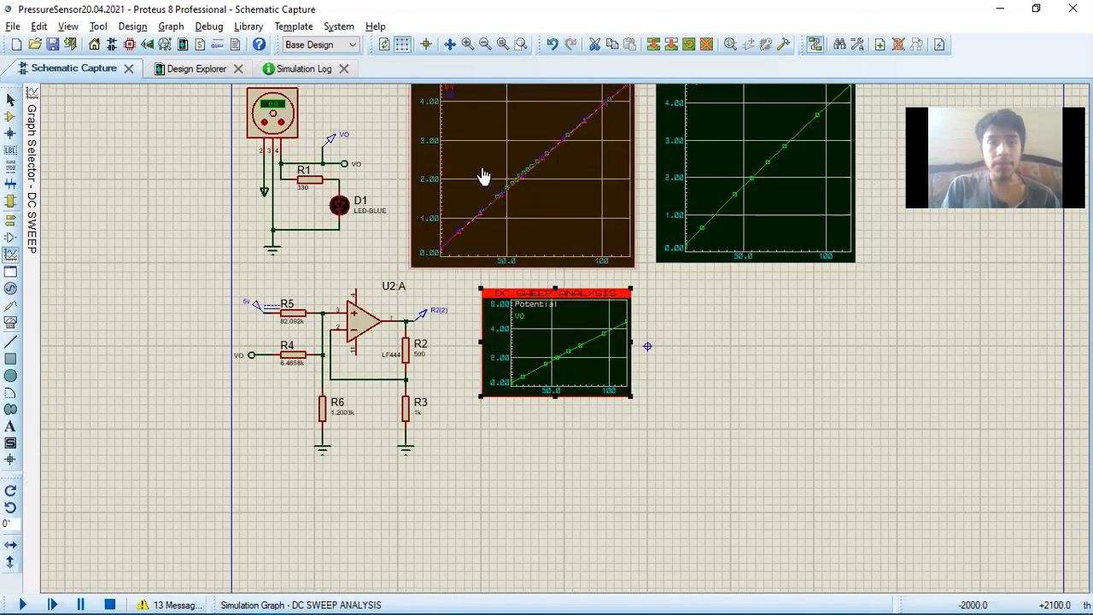
# Open the V1 trace settings on the DC sweep graph beside U1, check the expression's multiplier and offset, and close them
pyautogui.scroll(1, 565, 346)
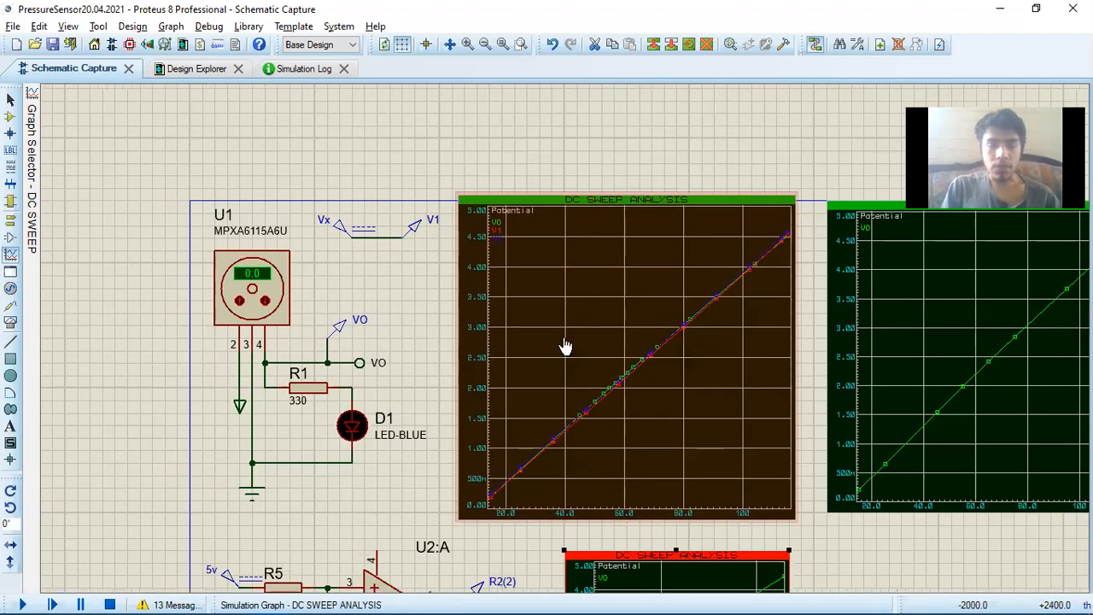
pyautogui.scroll(1, 565, 345)
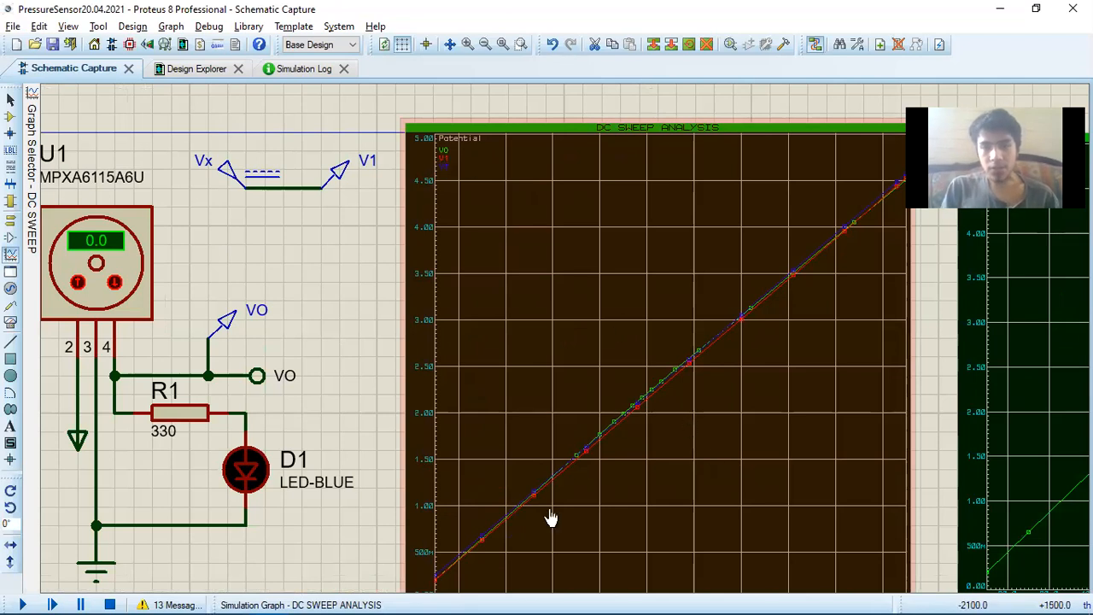
pyautogui.doubleClick(441, 159)
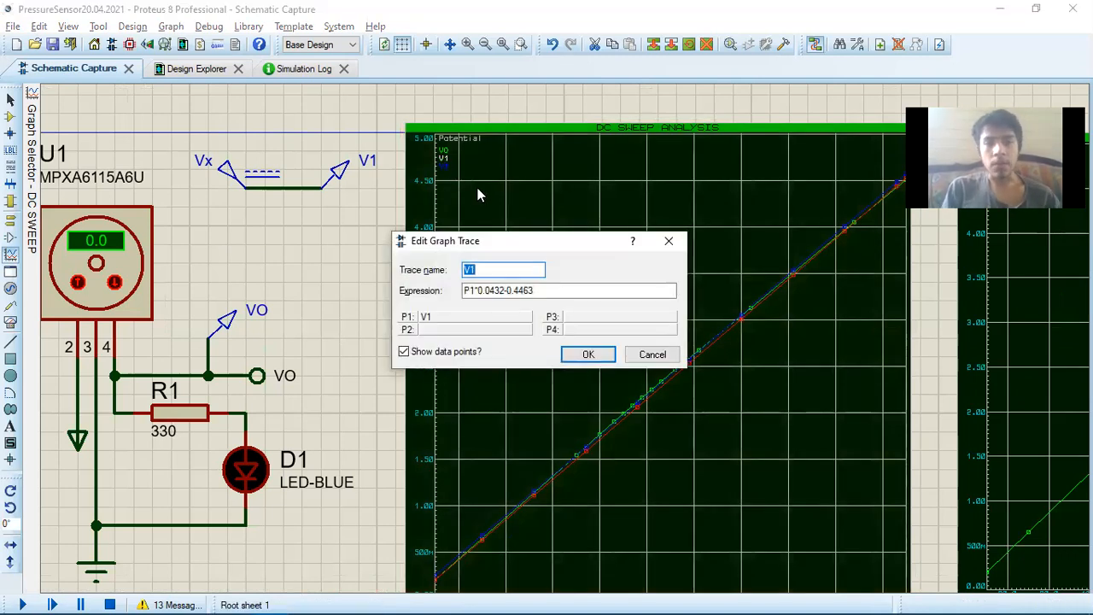
pyautogui.moveTo(477, 290); pyautogui.dragTo(506, 291)
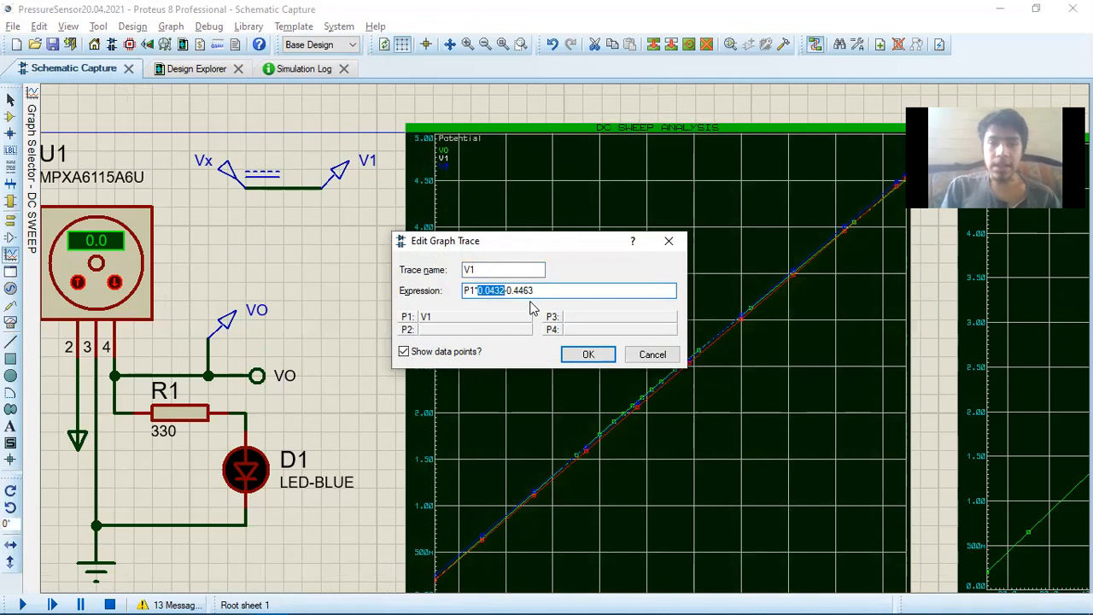
pyautogui.moveTo(505, 290); pyautogui.dragTo(537, 290)
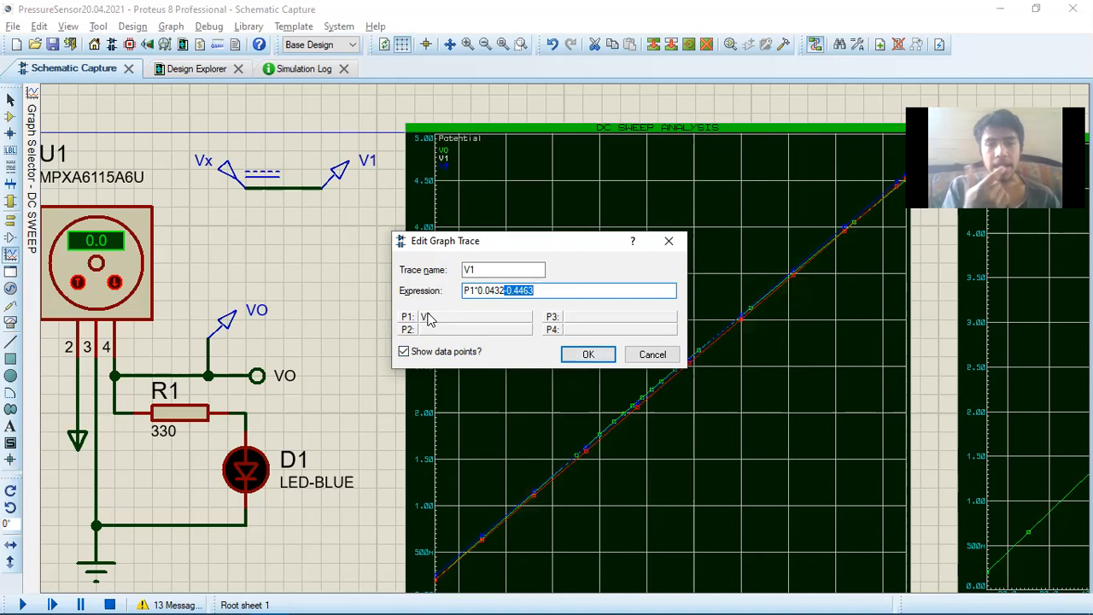
pyautogui.click(589, 353)
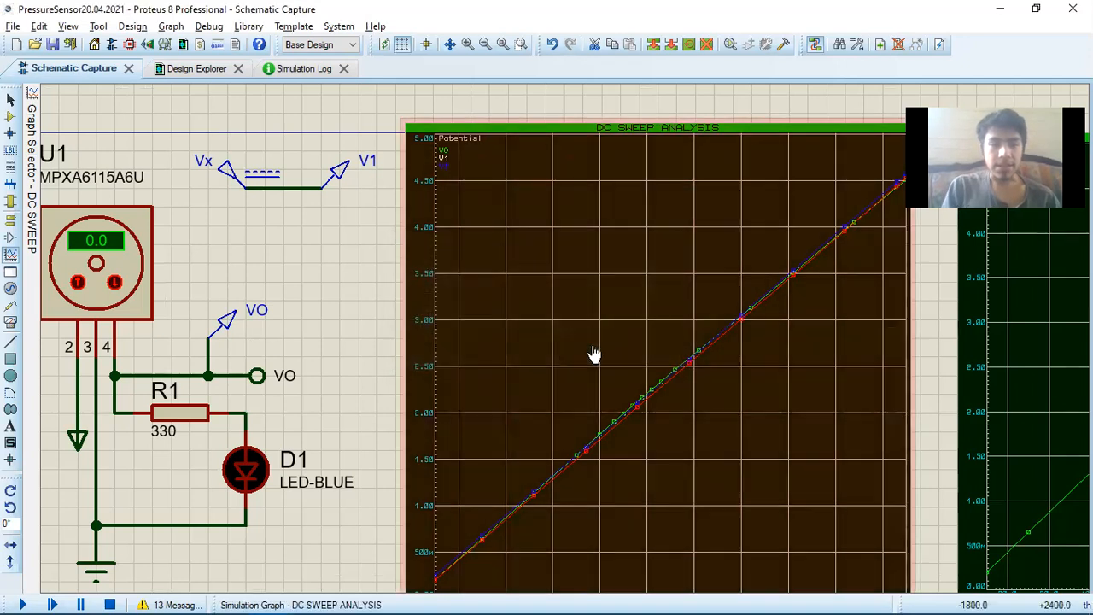
# Open the Vx DC generator's properties, check the variable assigned as its value, and close them
pyautogui.doubleClick(229, 179)
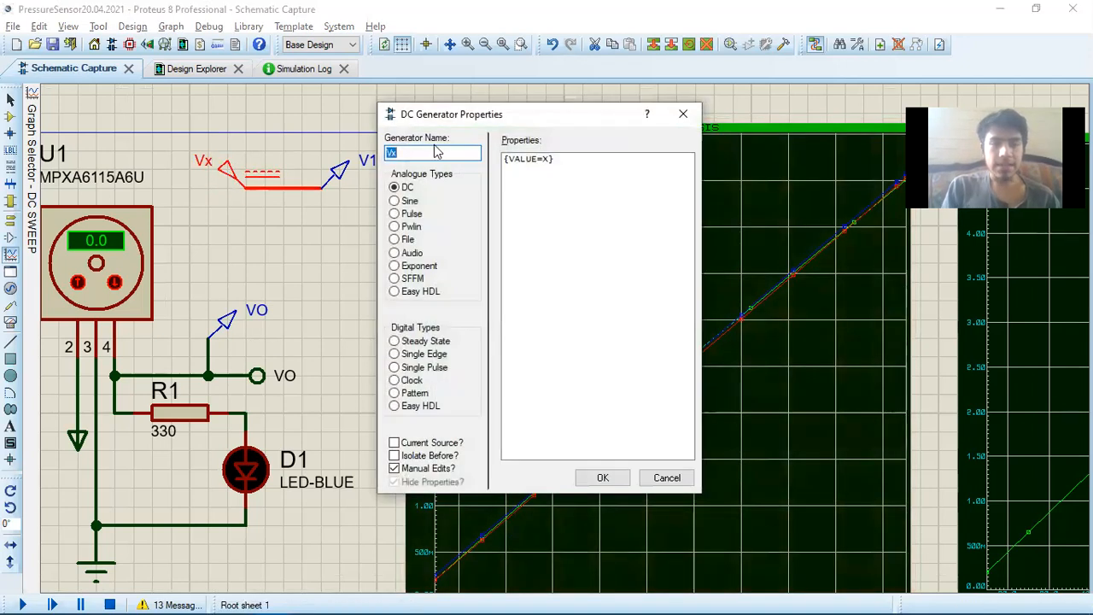
pyautogui.click(566, 161)
pyautogui.doubleClick(546, 159)
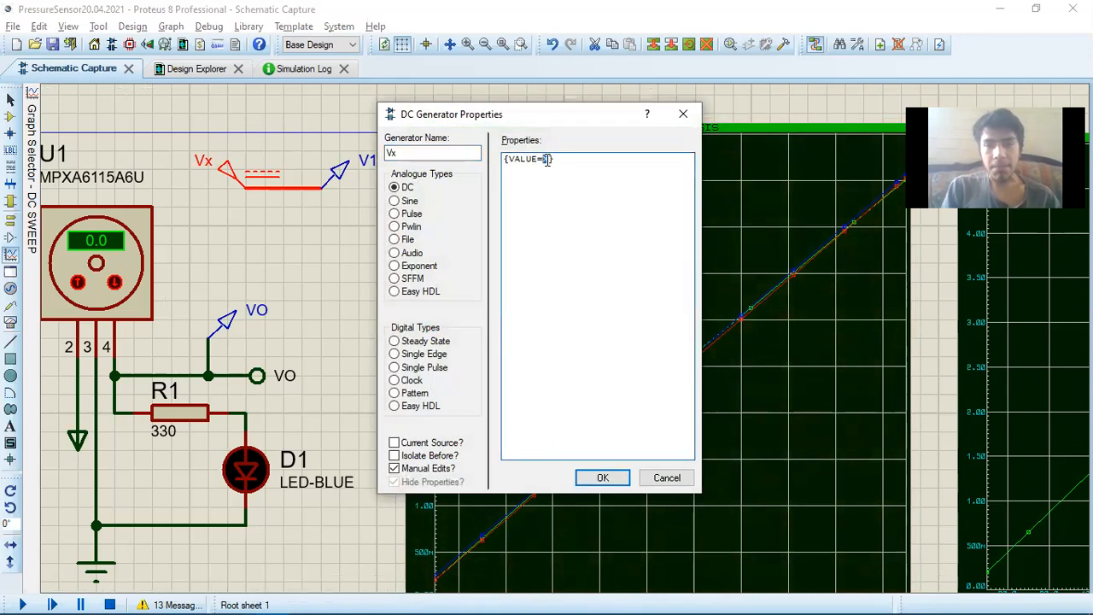
pyautogui.moveTo(551, 160); pyautogui.dragTo(543, 159)
pyautogui.write('x')
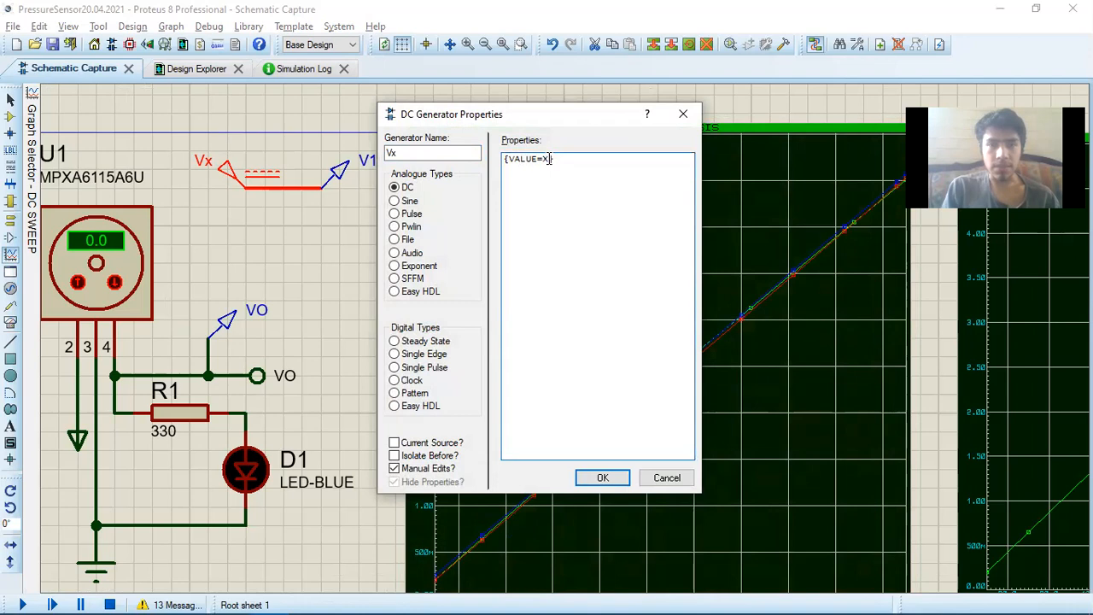
pyautogui.click(602, 478)
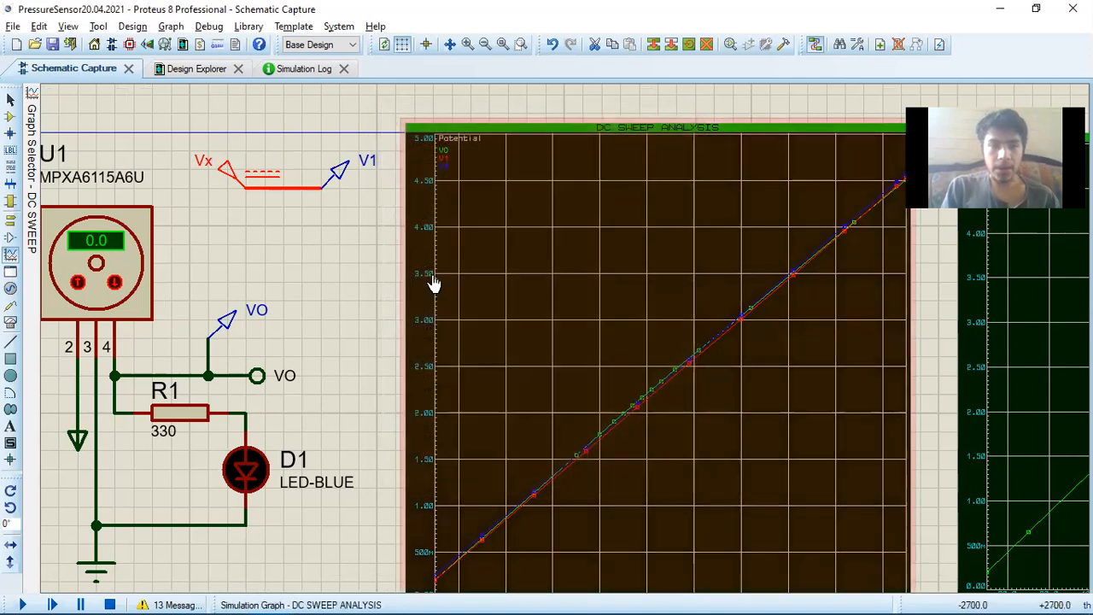
# Check the name of the V1 voltage probe on the Vx wire and close its settings
pyautogui.doubleClick(337, 188)
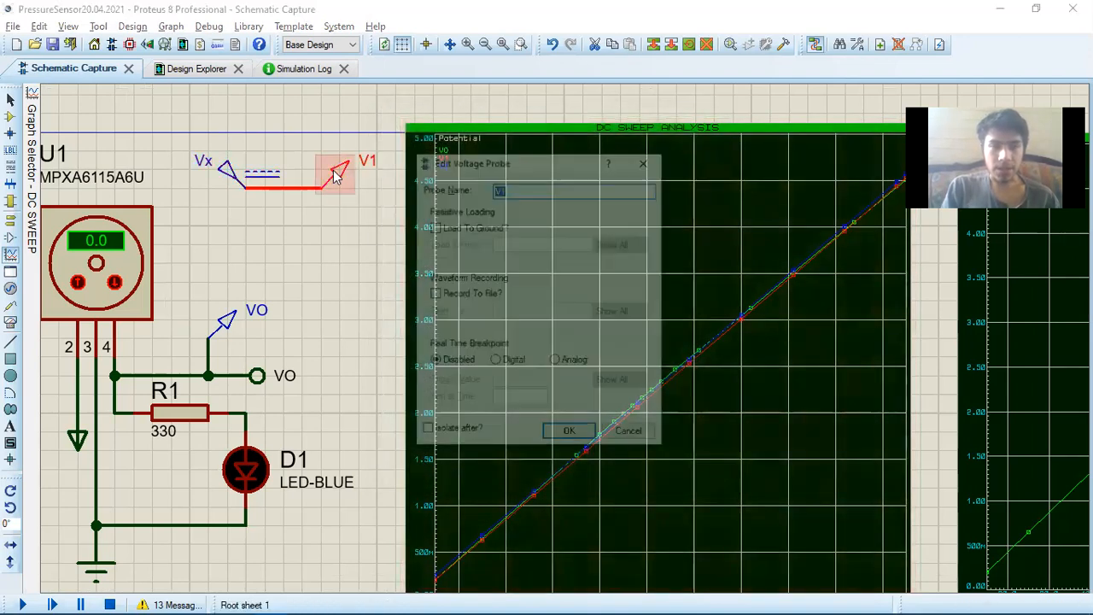
pyautogui.click(540, 186)
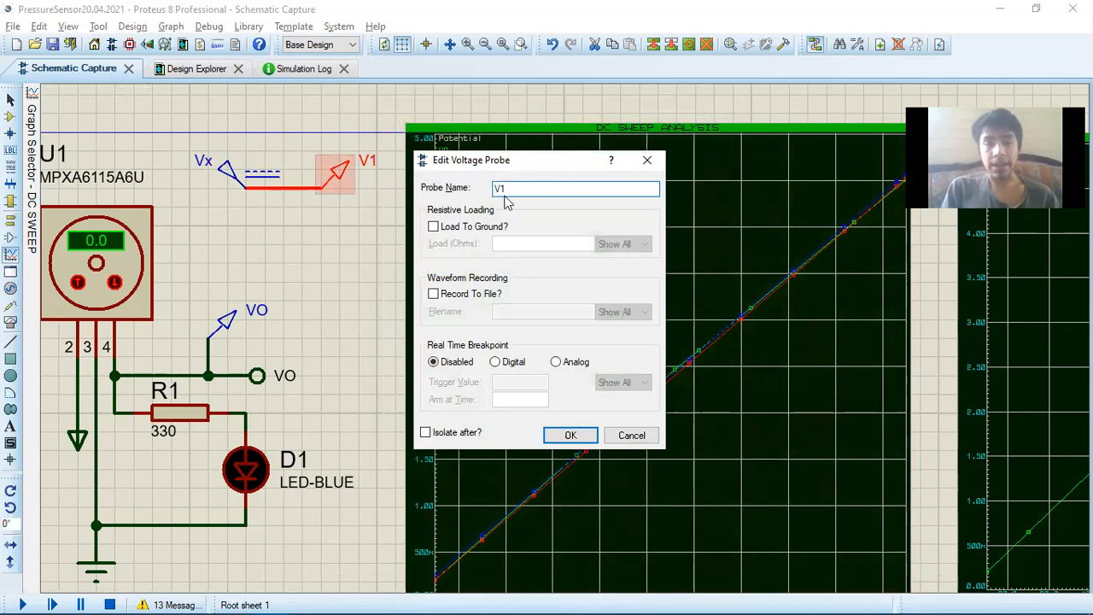
pyautogui.click(582, 437)
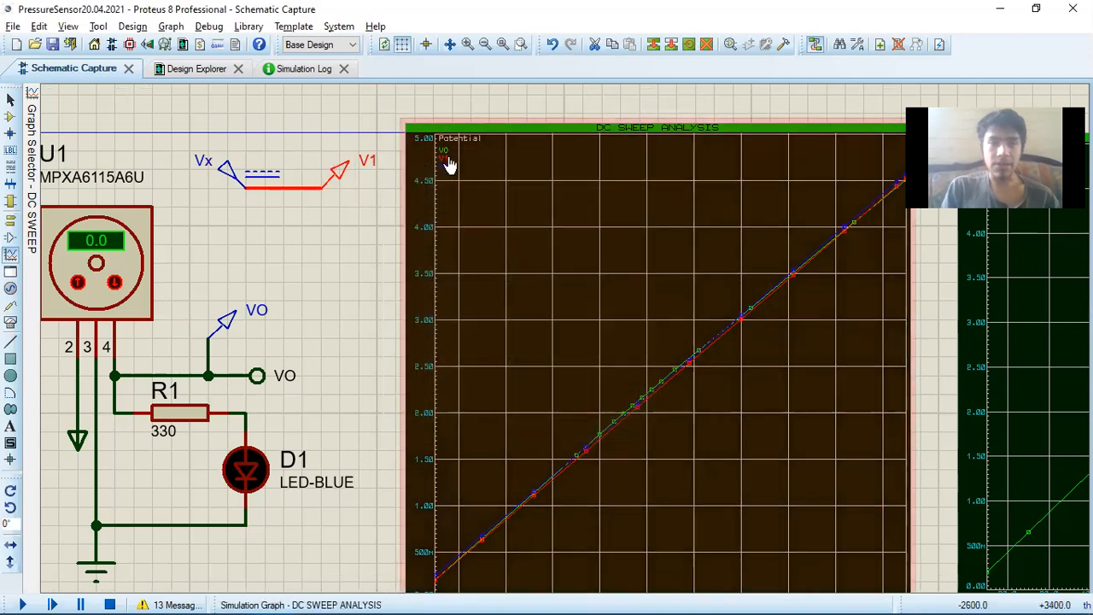
# Inspect the V1 trace on the DC sweep graph, checking which probe P1 stands for in its expression, and clear the selection
pyautogui.doubleClick(445, 159)
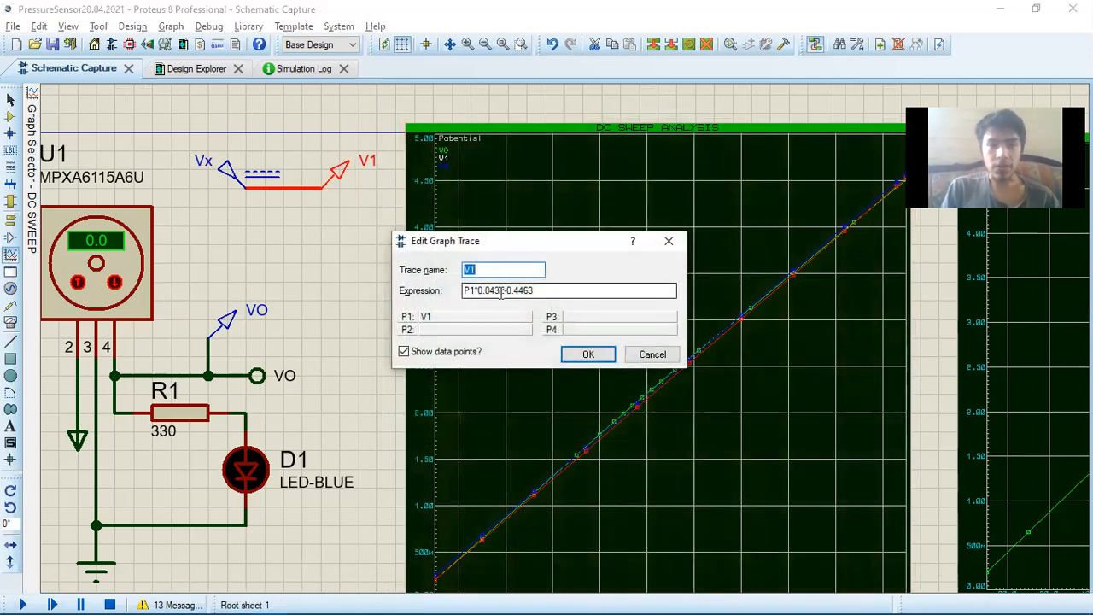
pyautogui.moveTo(475, 290); pyautogui.dragTo(465, 290)
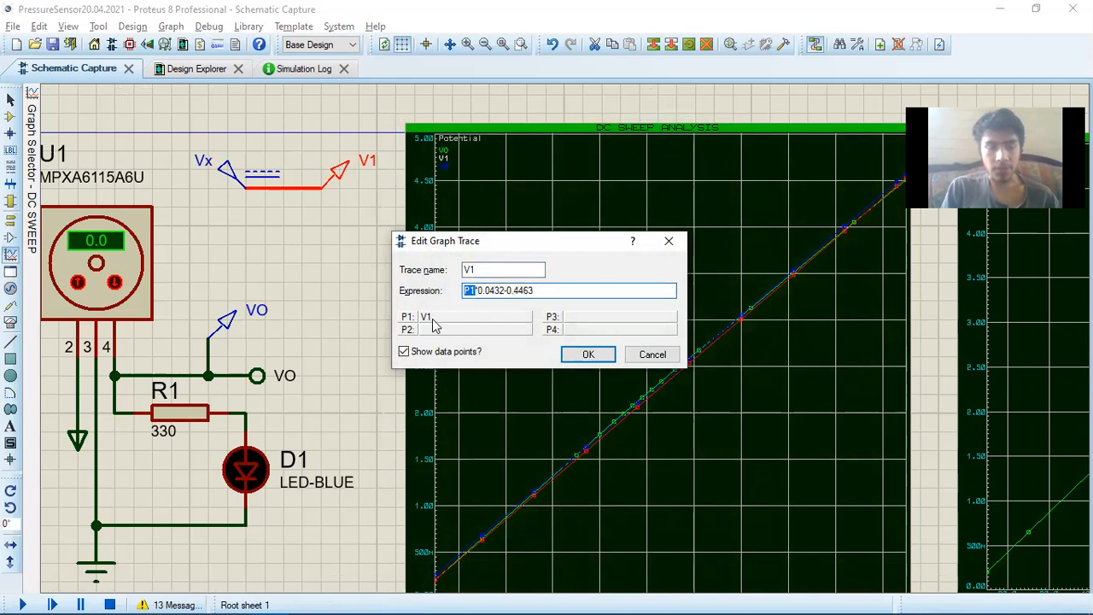
pyautogui.click(586, 355)
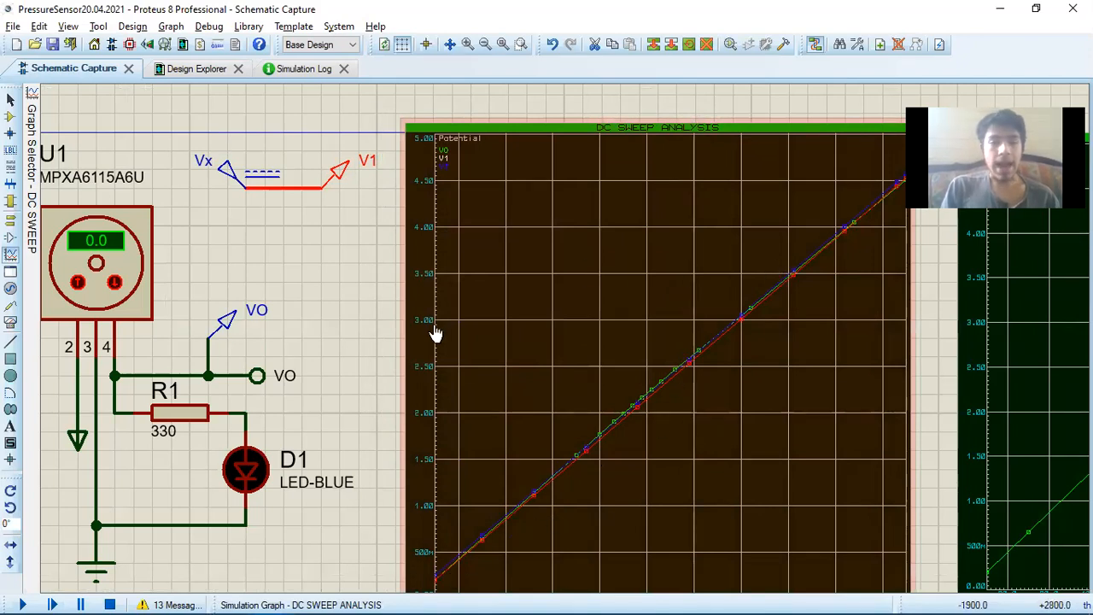
pyautogui.click(399, 340)
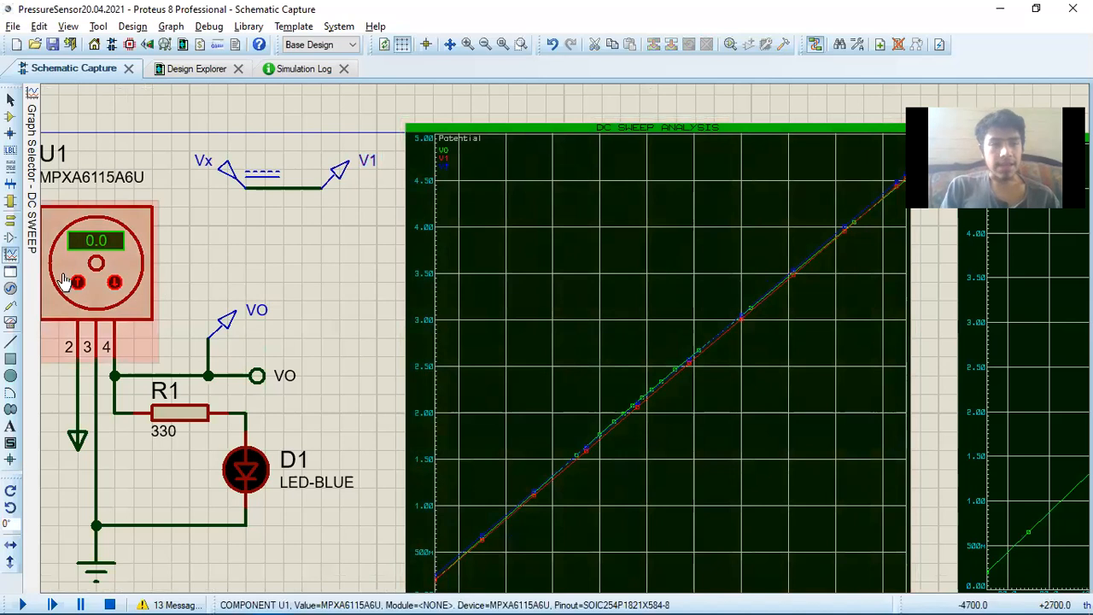
pyautogui.click(470, 357)
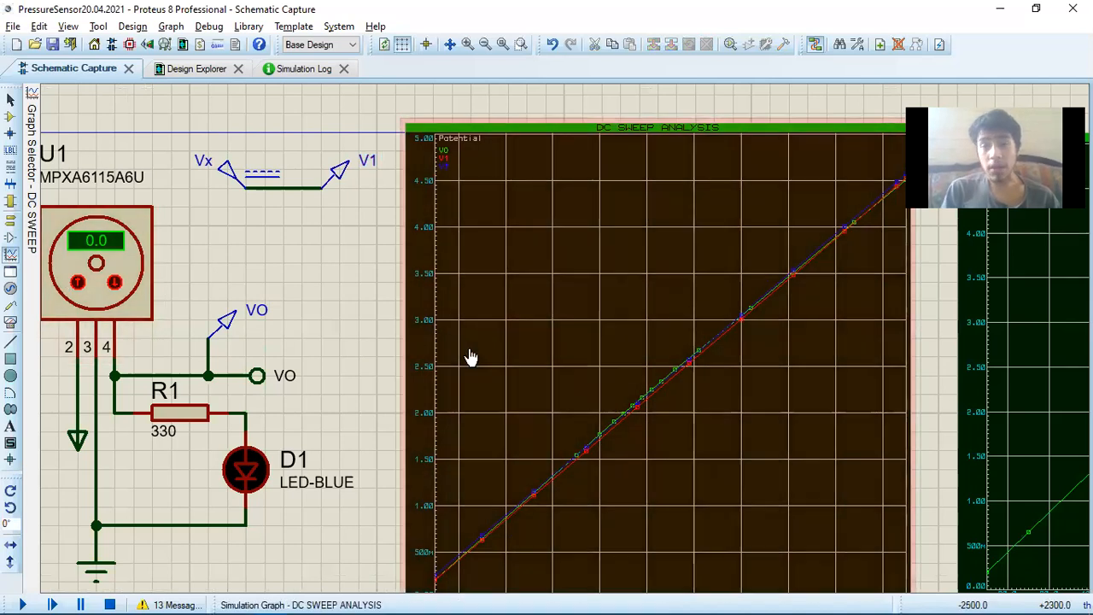
# Open the V2 trace settings on the same graph, check the expression's multiplier and offset, and close them
pyautogui.doubleClick(445, 169)
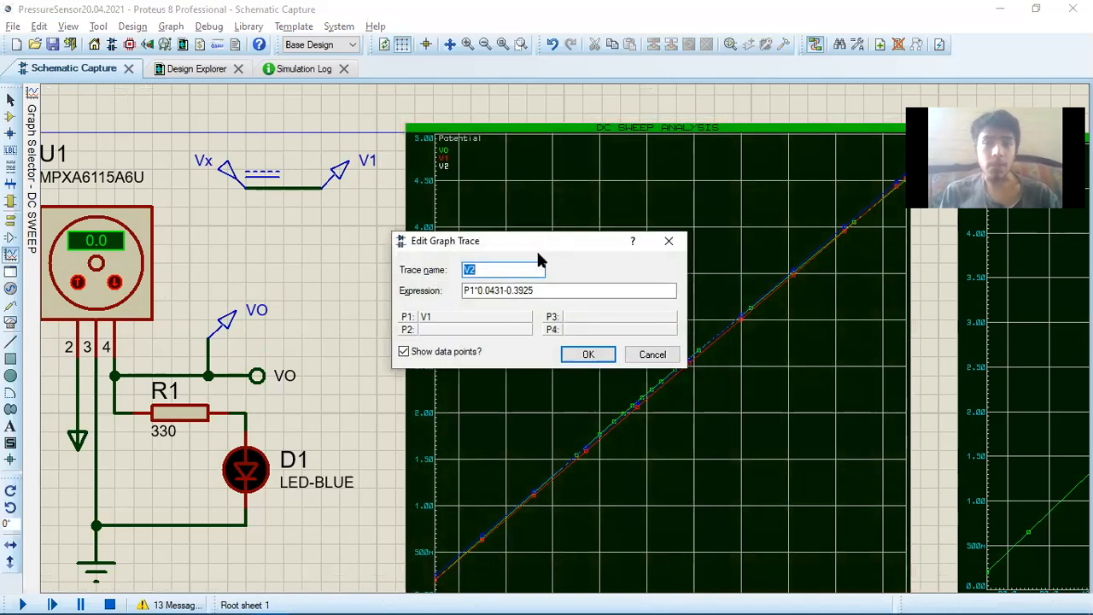
pyautogui.moveTo(476, 290); pyautogui.dragTo(533, 290)
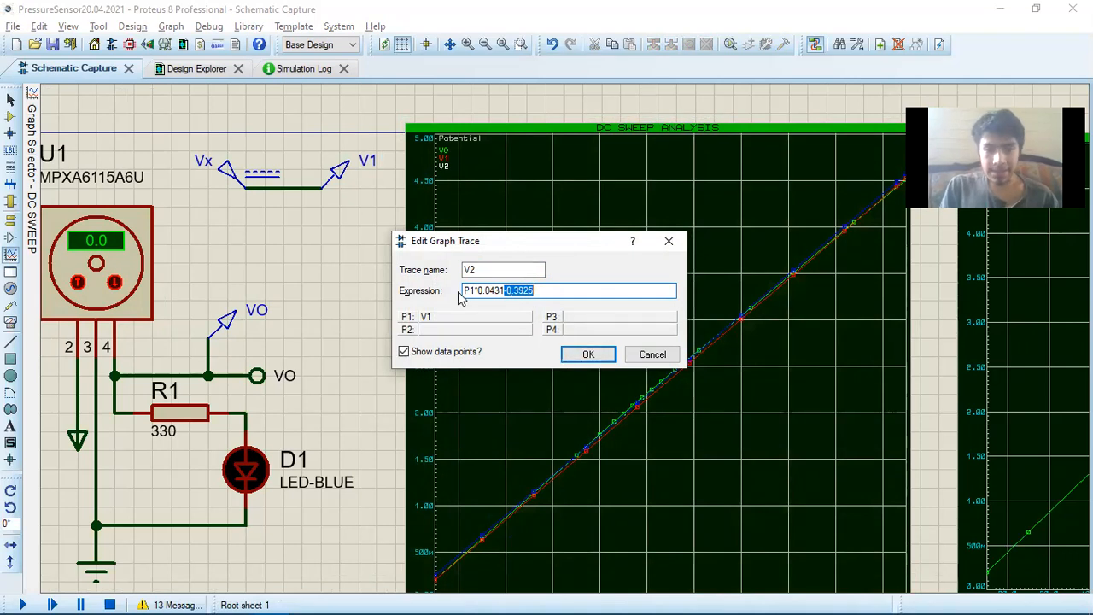
pyautogui.click(603, 355)
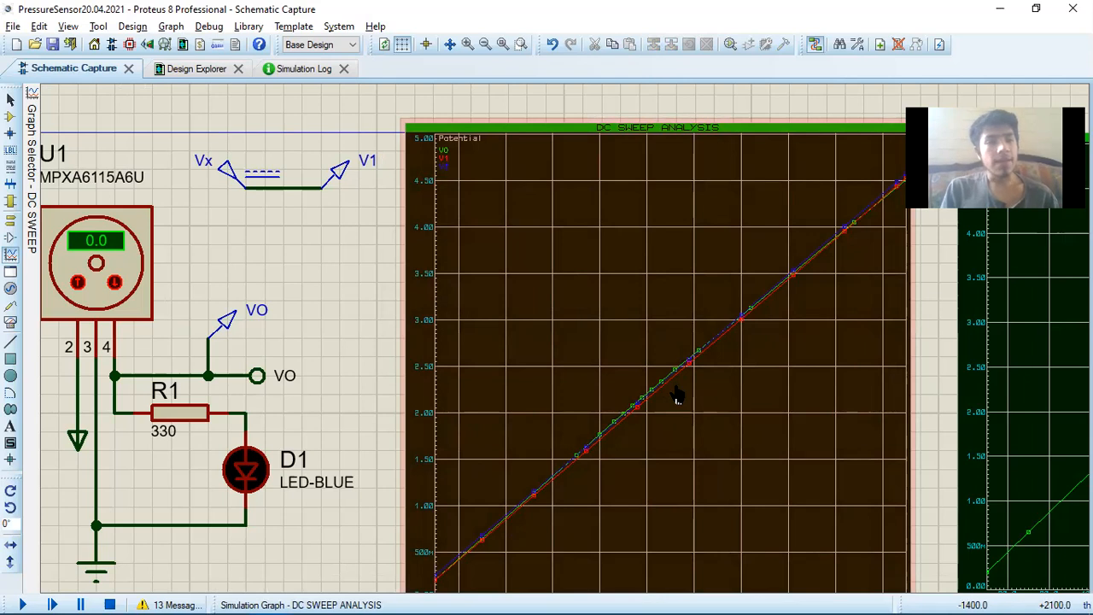
# Maximize the DC sweep graph beside U1, compare the VO, V1 and V2 curves, and close the maximized view
pyautogui.rightClick(645, 341)
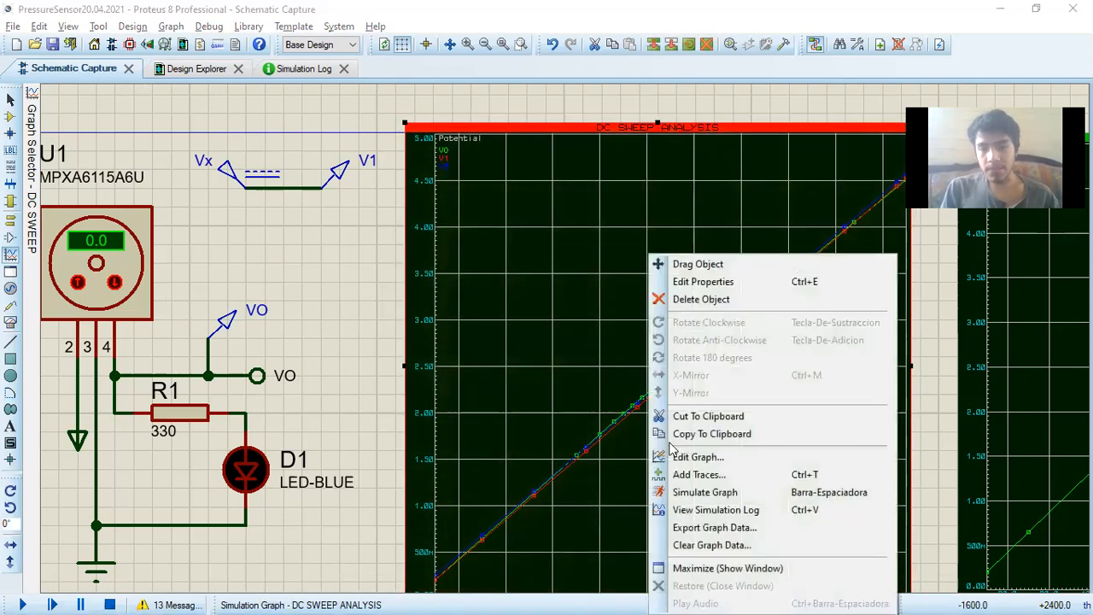
pyautogui.click(700, 568)
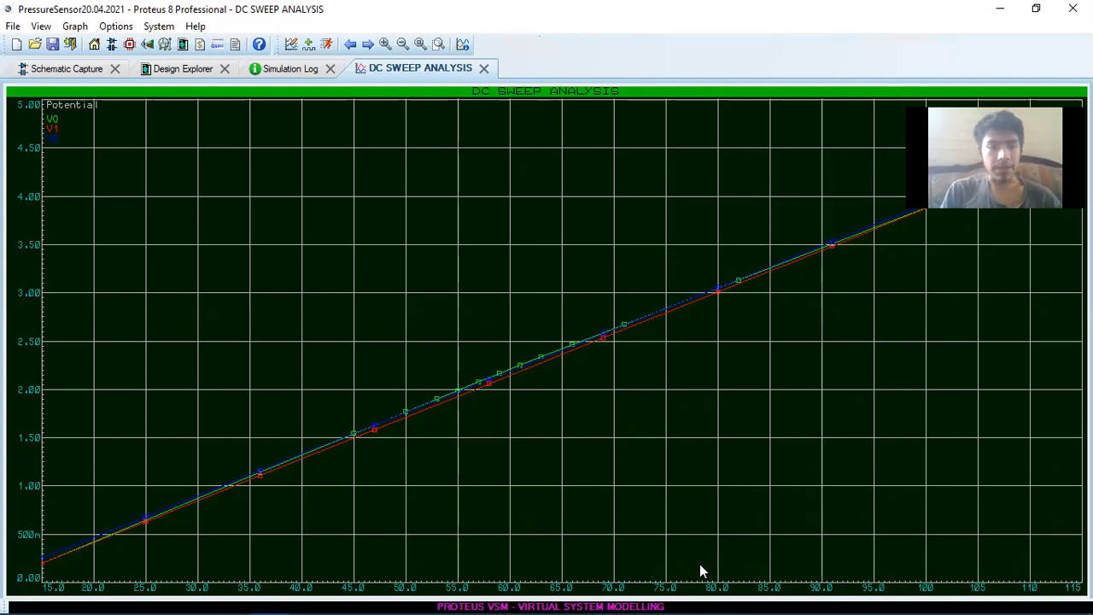
pyautogui.scroll(2, 438, 400)
pyautogui.scroll(2, 545, 339)
pyautogui.scroll(1, 517, 238)
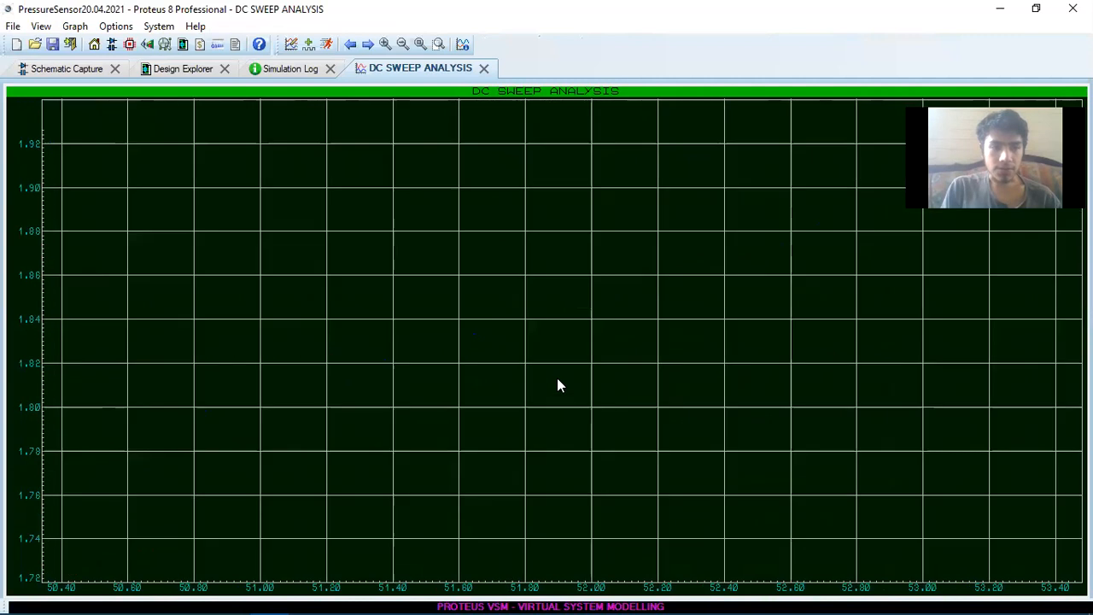
pyautogui.press('F8')
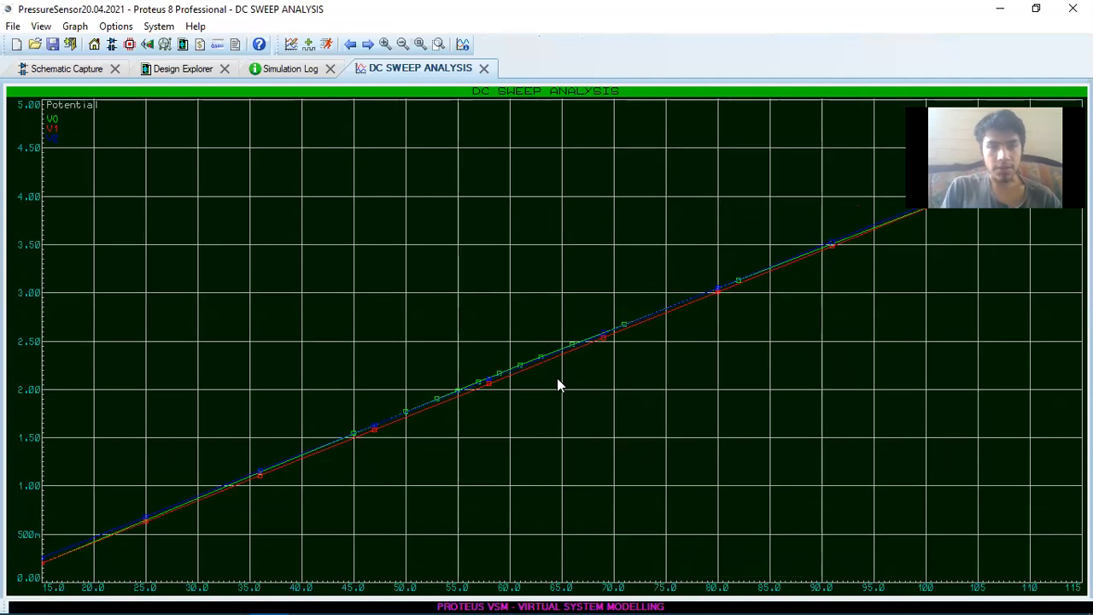
pyautogui.click(34, 71)
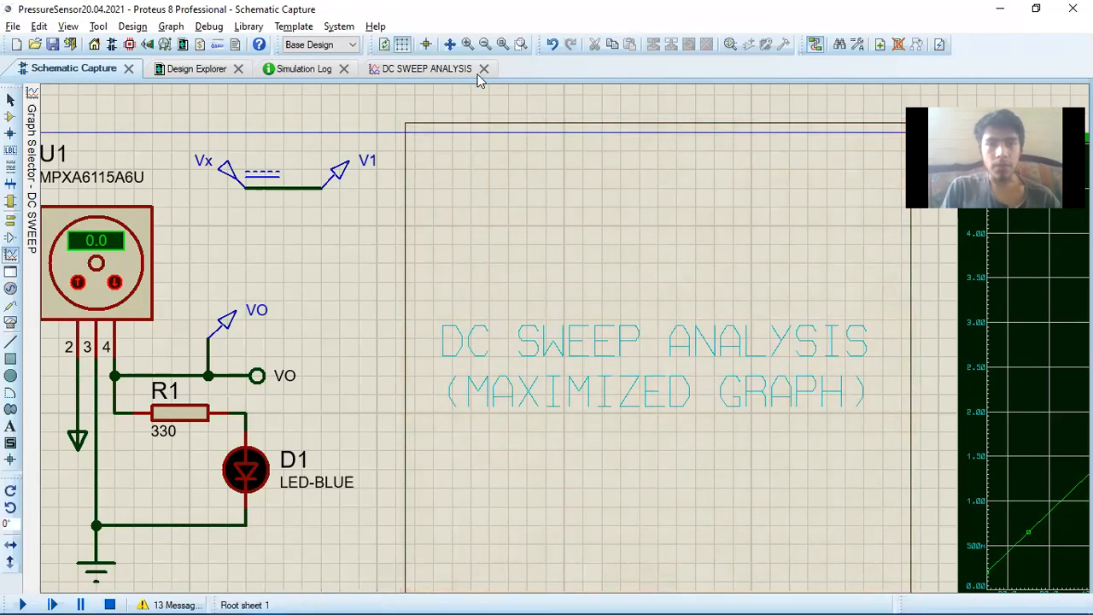
pyautogui.click(484, 68)
# Export the DC sweep graph's data to the PressureSensor21.01.2021 folder as PressureSensor21.04.2021_1
pyautogui.rightClick(585, 247)
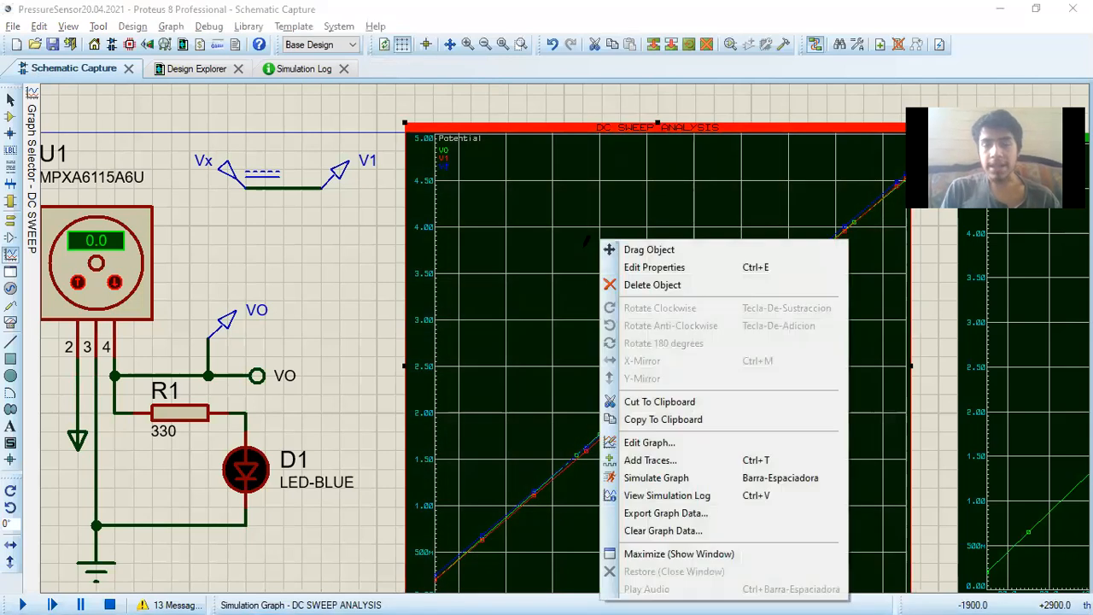
pyautogui.click(655, 513)
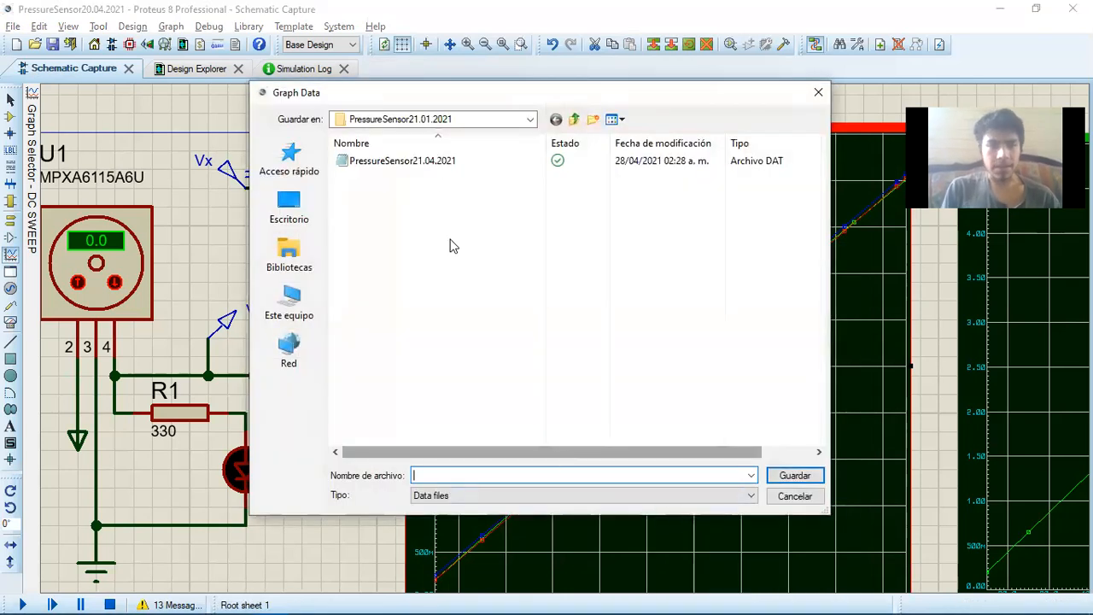
pyautogui.click(400, 162)
pyautogui.click(524, 474)
pyautogui.click(524, 475)
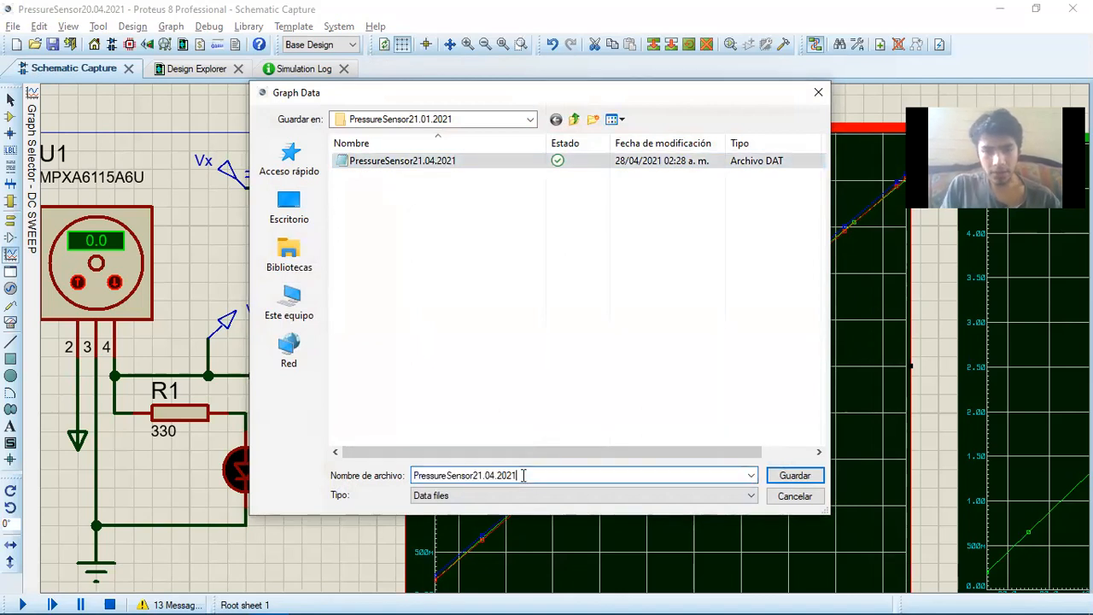
pyautogui.write('_1')
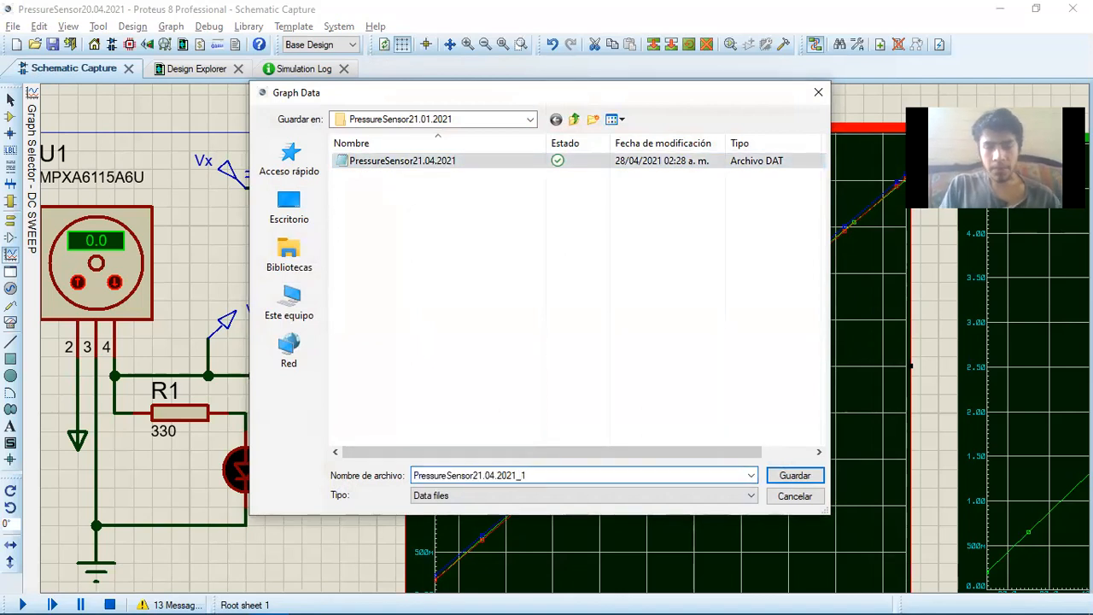
pyautogui.press('Return')
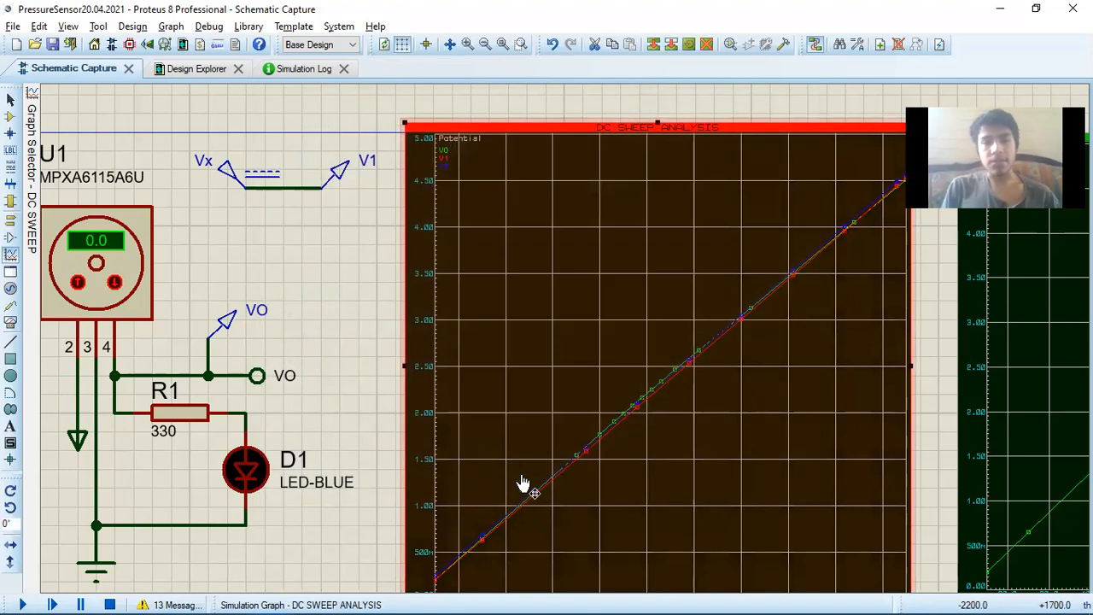
# In File Explorer, browse to S7 > Sensors > PressureSensor21.01.2021 and open the exported PressureSensor21.04.2021_1 file in a maximized window
pyautogui.hotkey('alt', 'Tab')
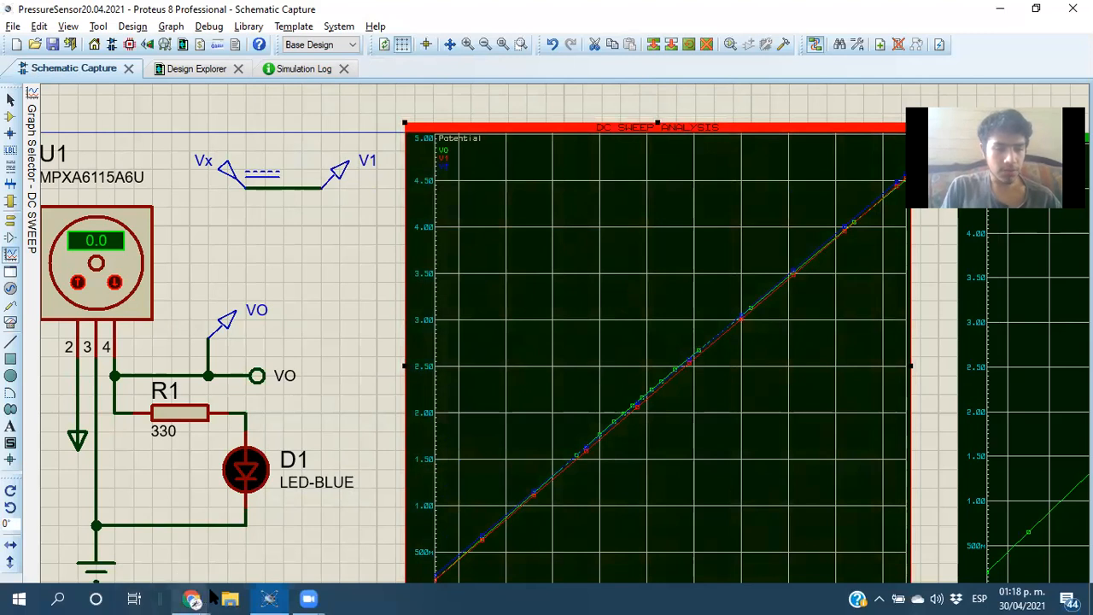
pyautogui.click(217, 592)
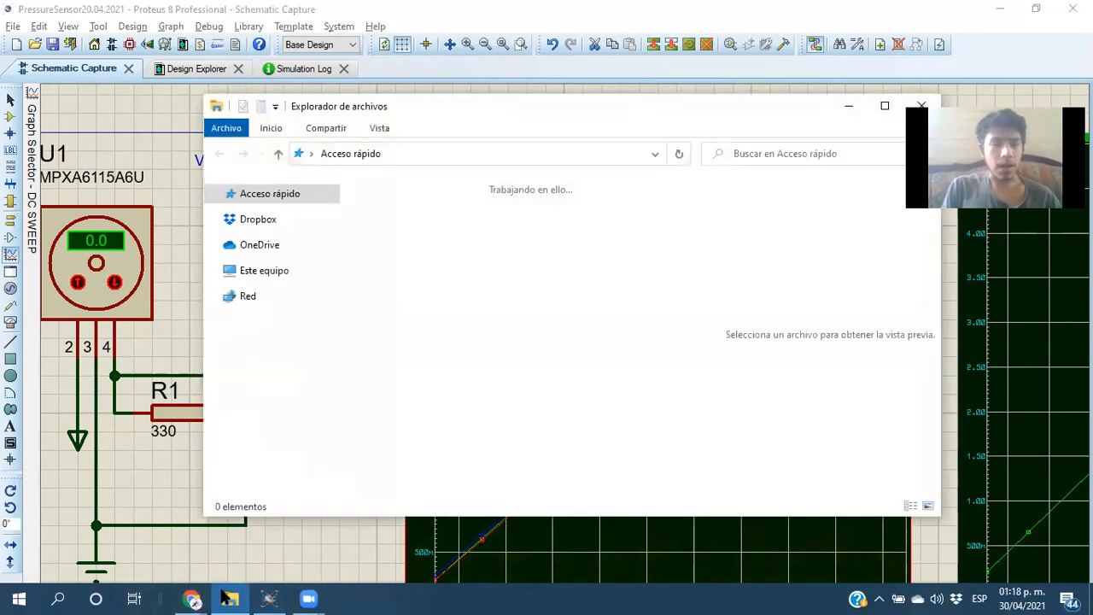
pyautogui.click(279, 350)
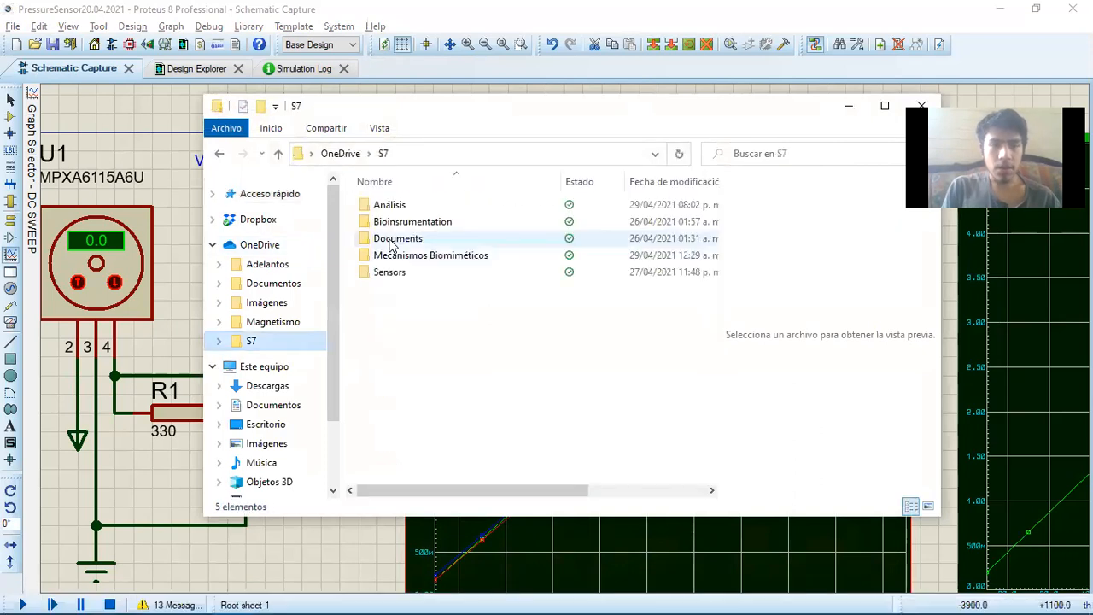
pyautogui.doubleClick(416, 272)
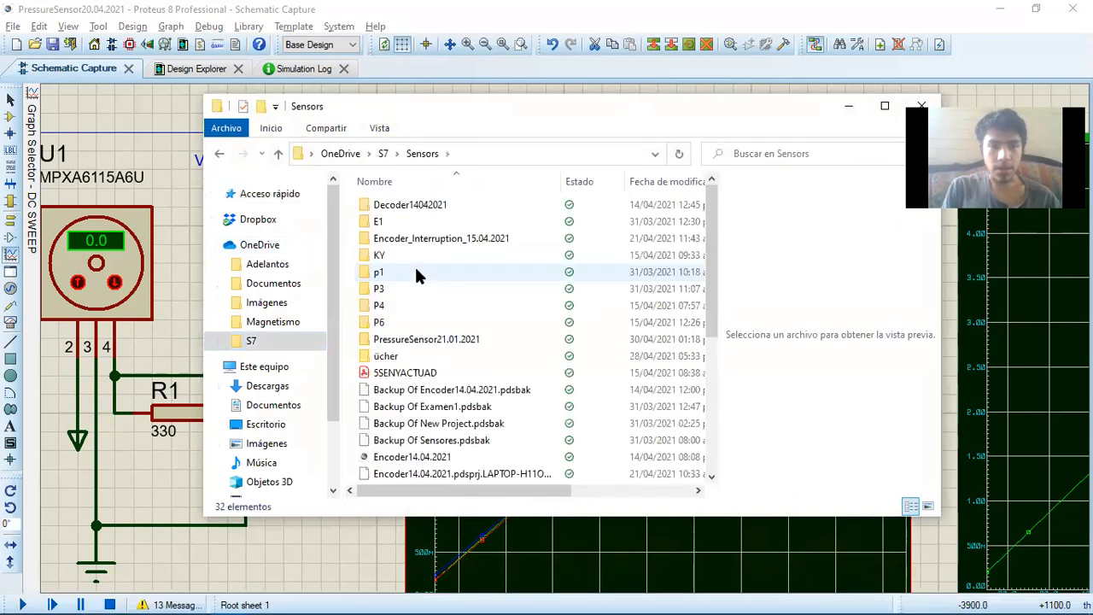
pyautogui.doubleClick(416, 338)
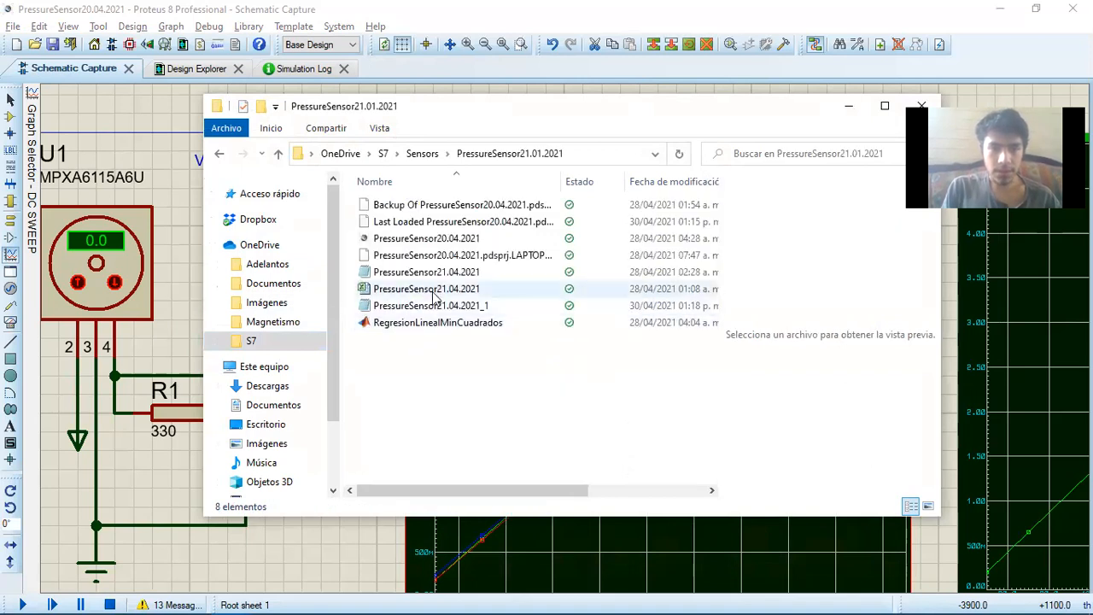
pyautogui.click(434, 307)
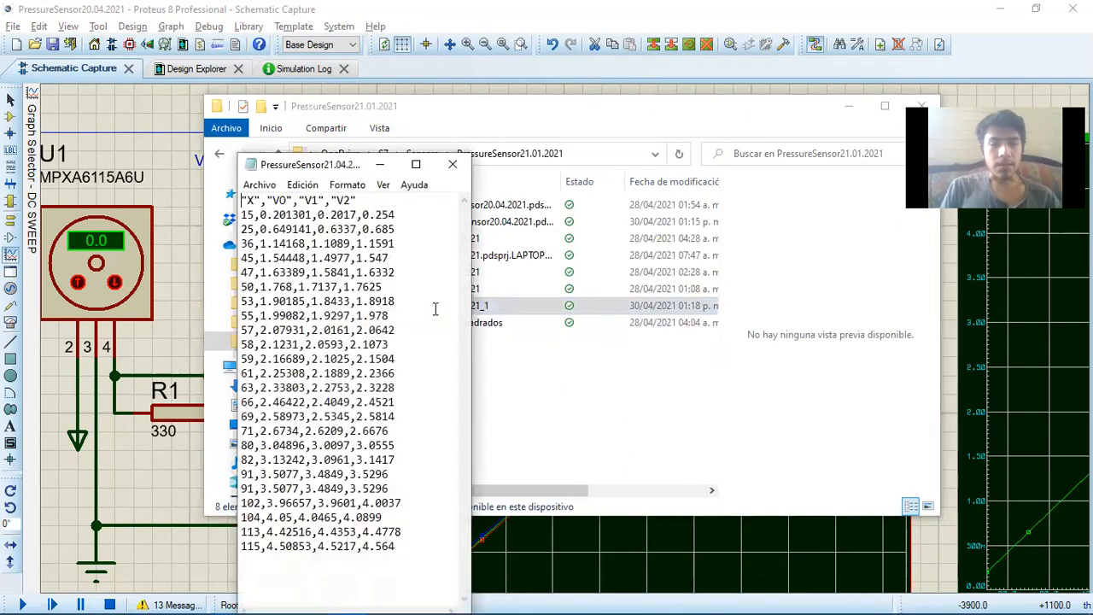
pyautogui.press('super+Up')
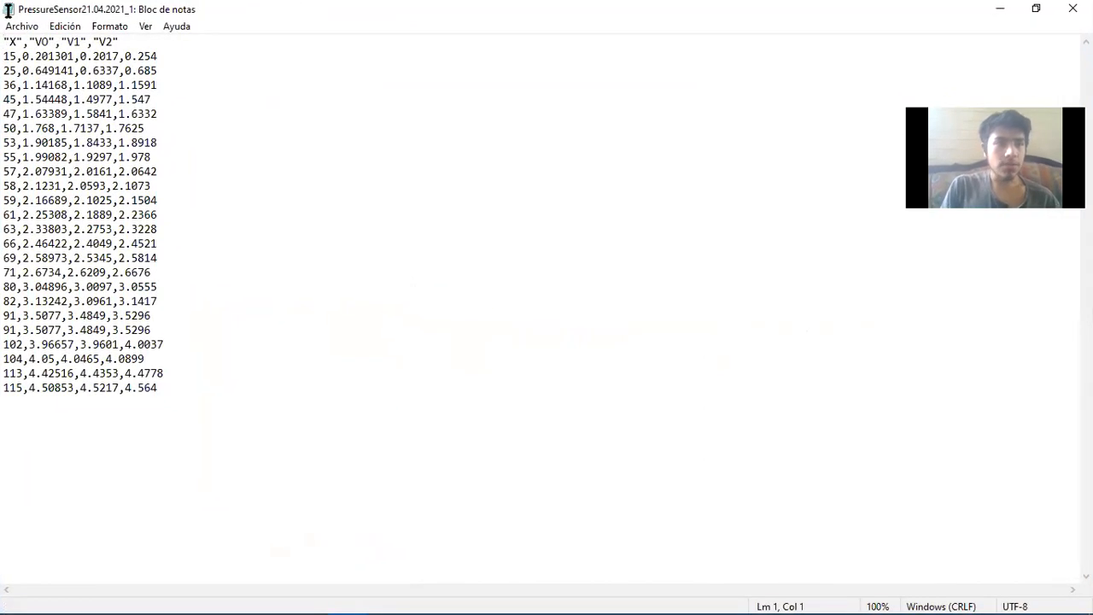
# Examine the X, VO, V1 and V2 columns and data rows of the exported file, then return to the Proteus schematic
pyautogui.click(45, 38)
pyautogui.click(67, 41)
pyautogui.click(106, 41)
pyautogui.moveTo(9, 56); pyautogui.dragTo(174, 396)
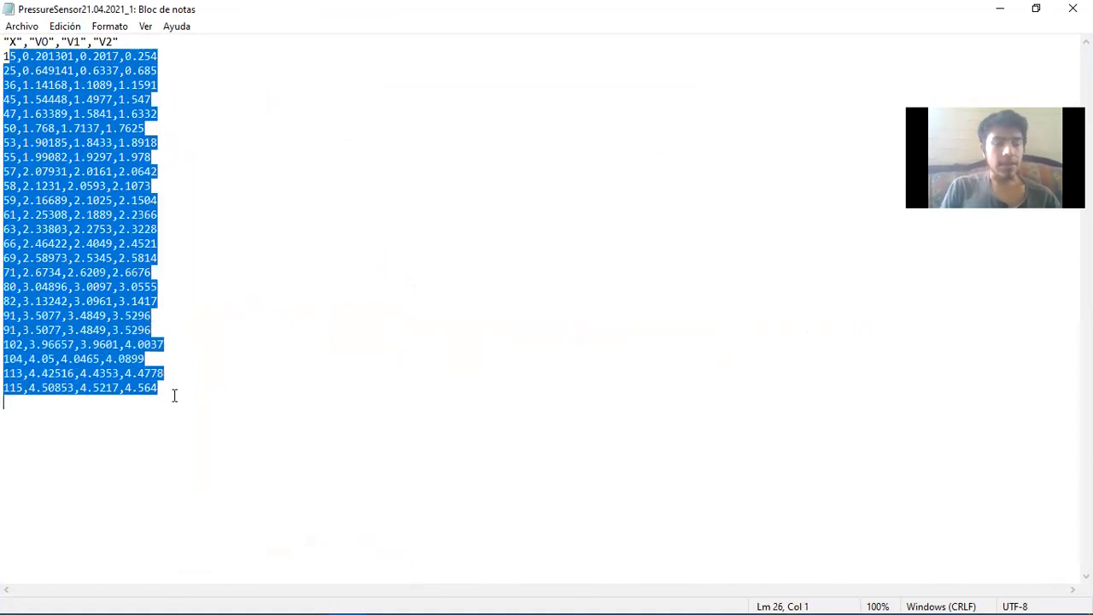
pyautogui.click(1010, 8)
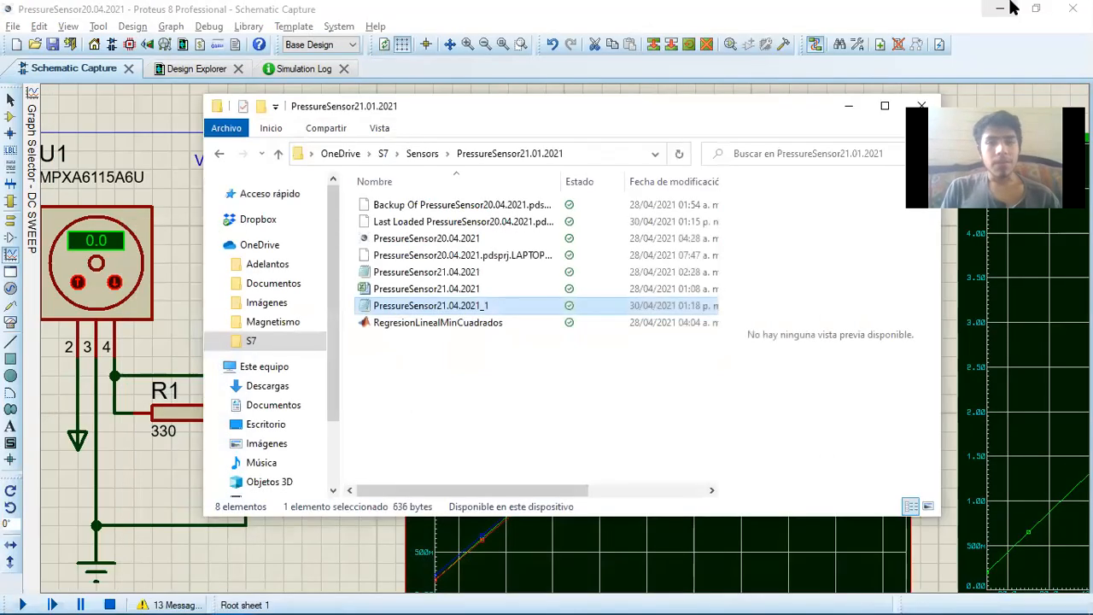
pyautogui.click(850, 107)
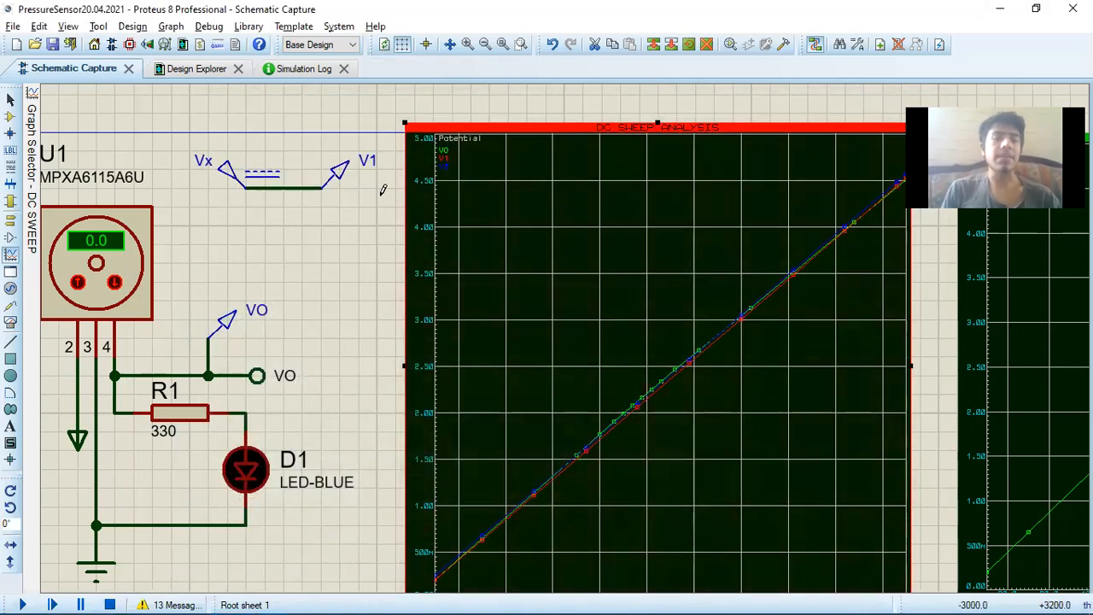